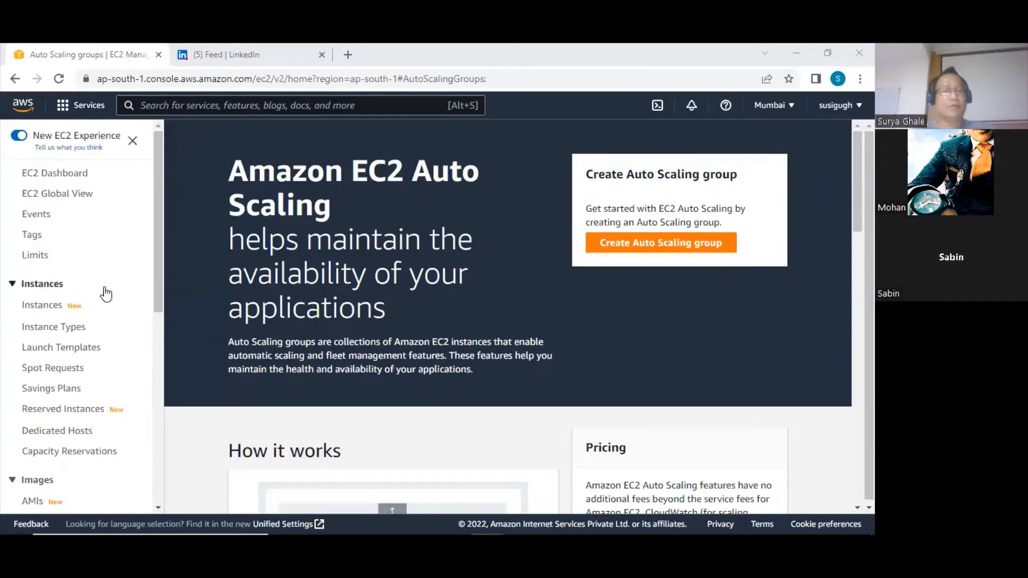
Check the EC2 instances list and the AMIs owned by the account in the Mumbai region.
click(43, 174)
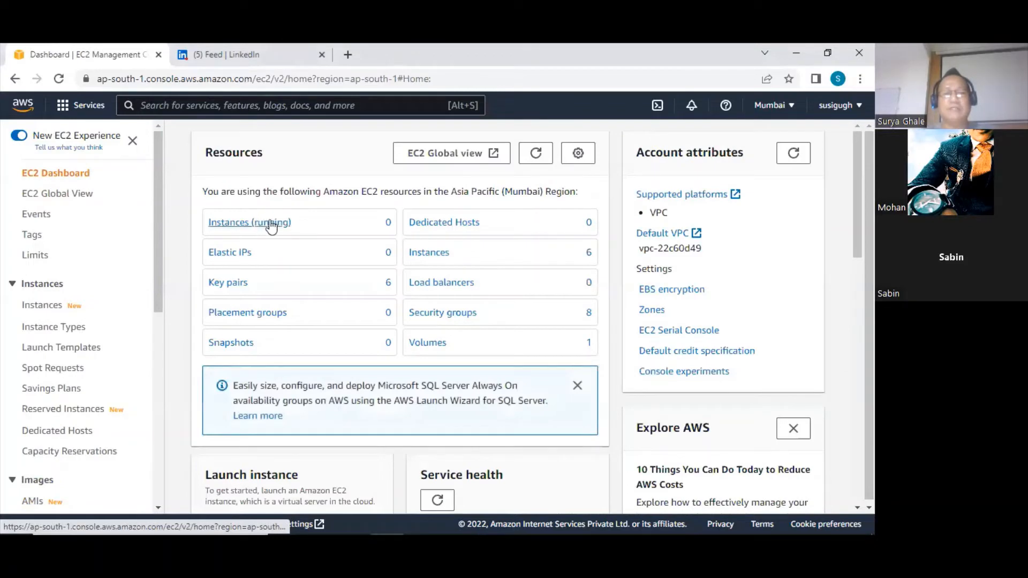
click(430, 253)
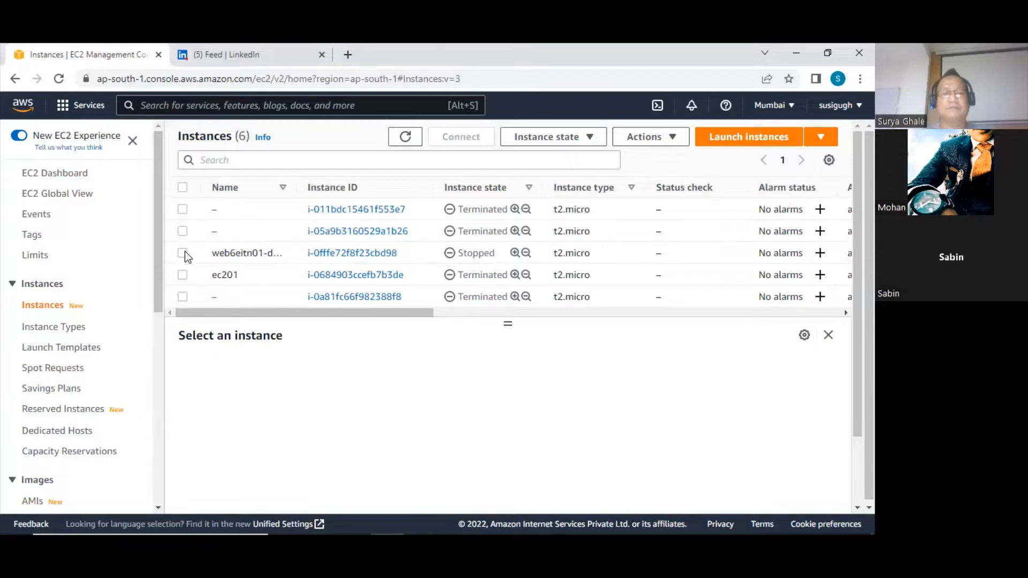
scroll(103, 296, down, 6)
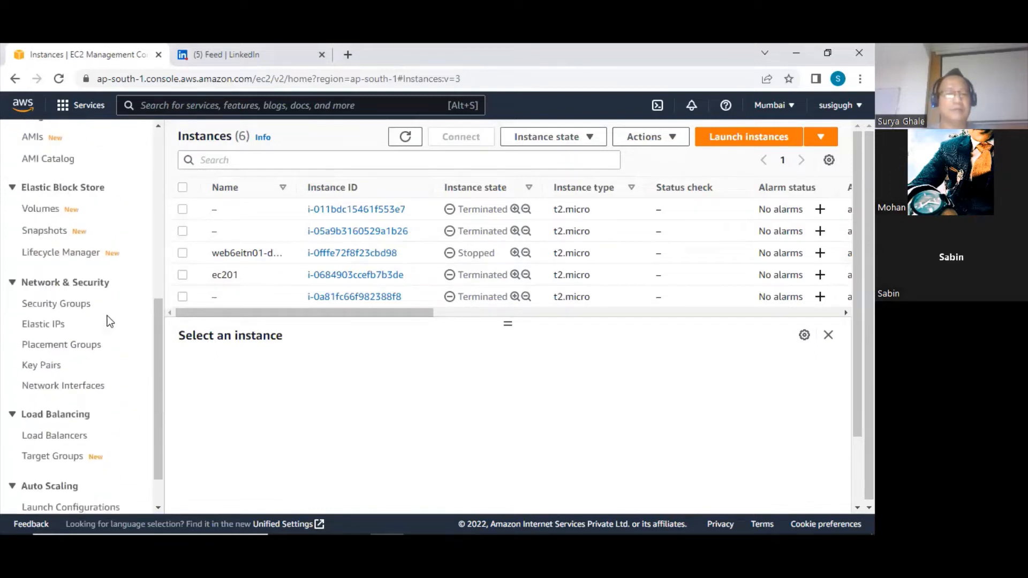
scroll(108, 312, down, 1)
scroll(109, 312, up, 4)
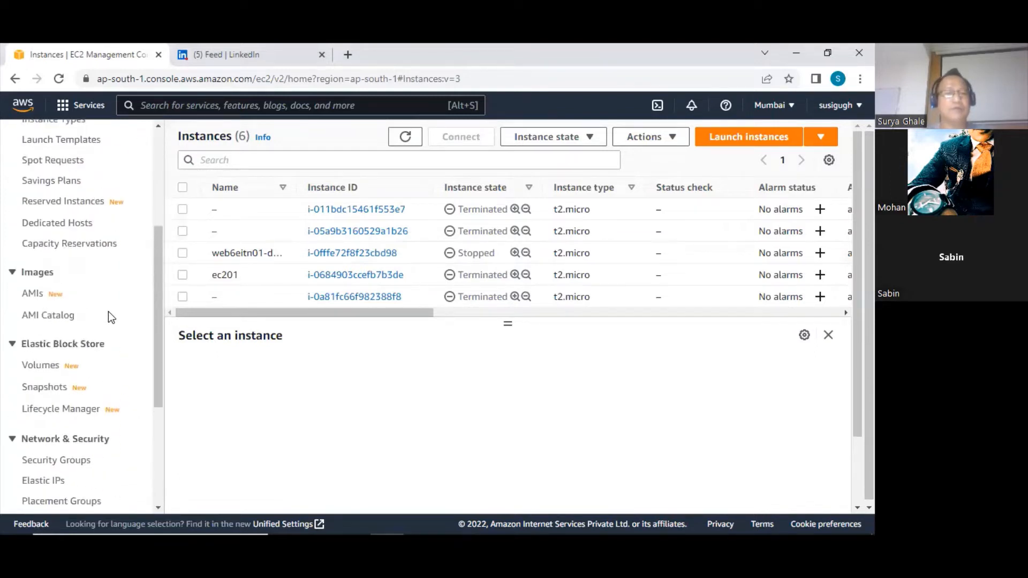
click(32, 295)
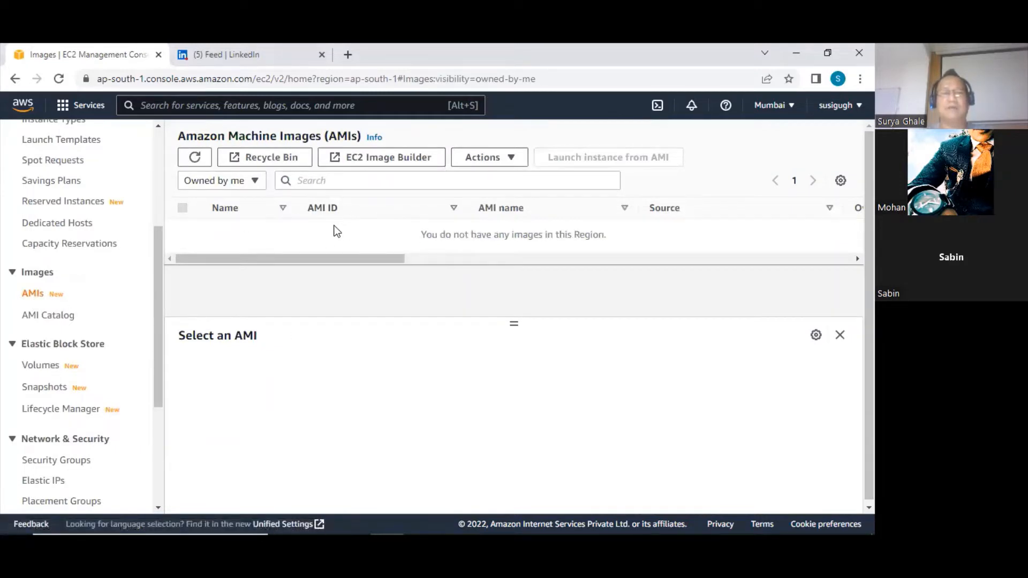
scroll(78, 290, up, 4)
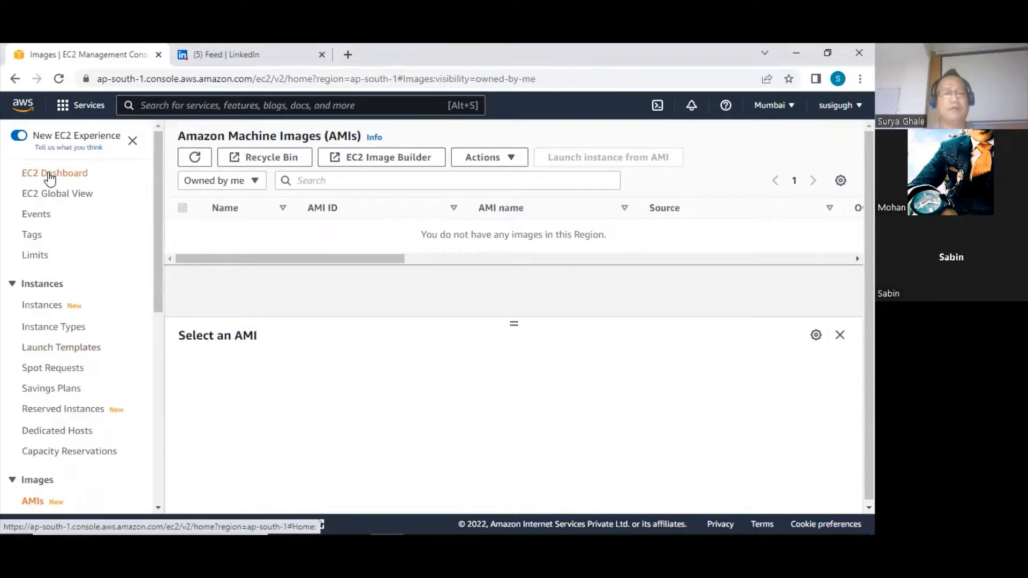
Open the image creation form for the stopped instance web6eitn01-donot-delete.
click(50, 177)
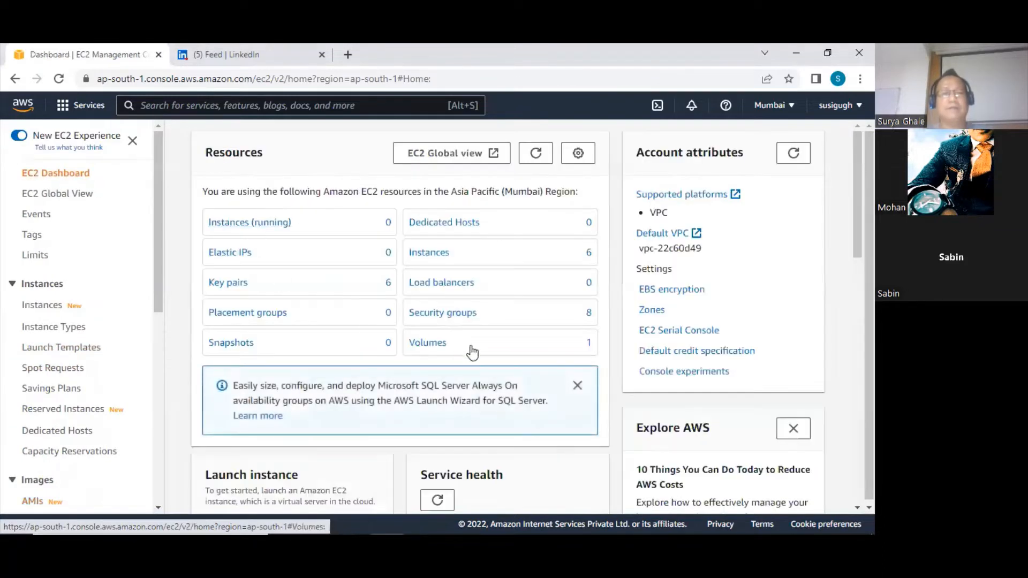
click(417, 257)
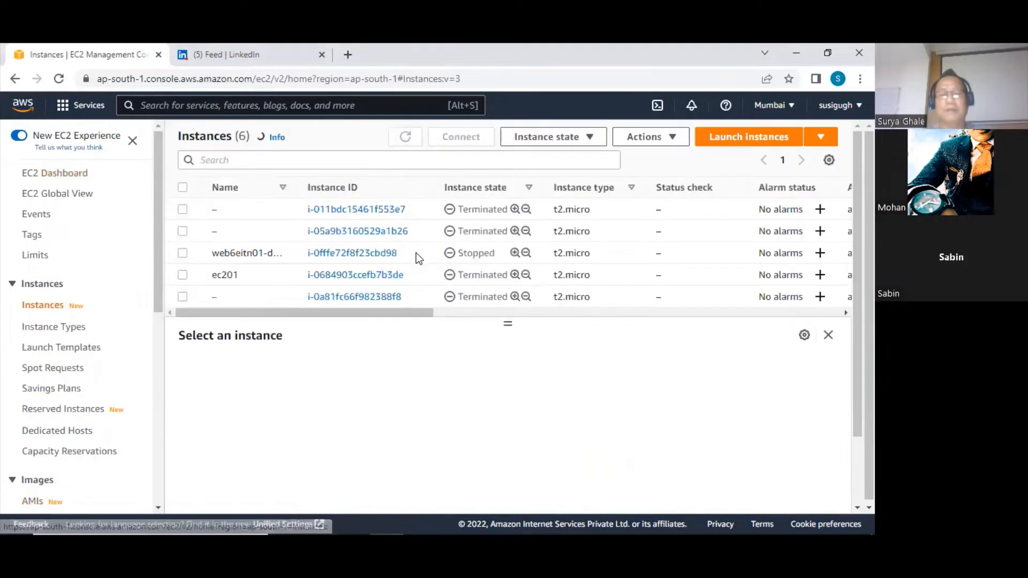
click(182, 253)
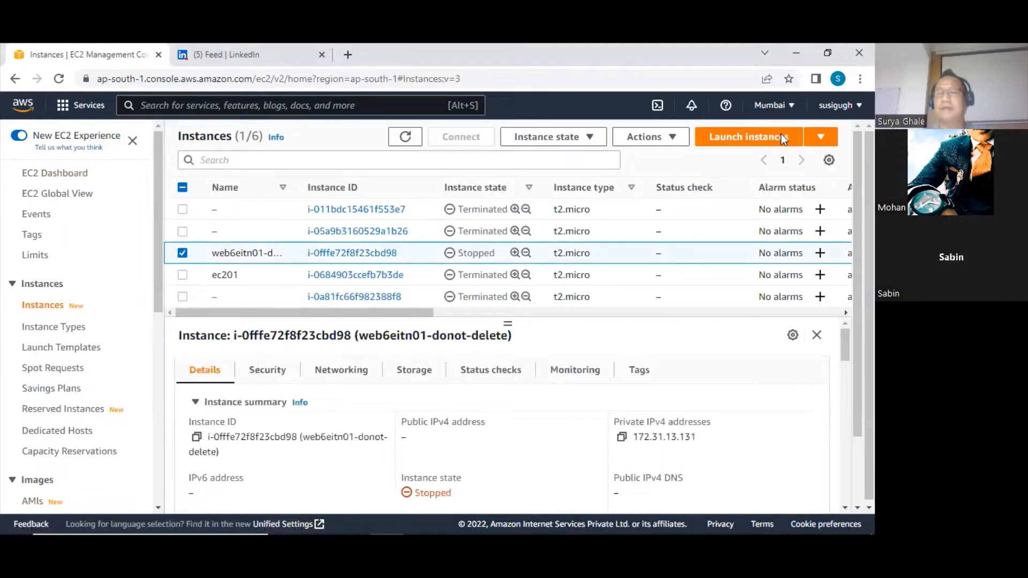
click(673, 138)
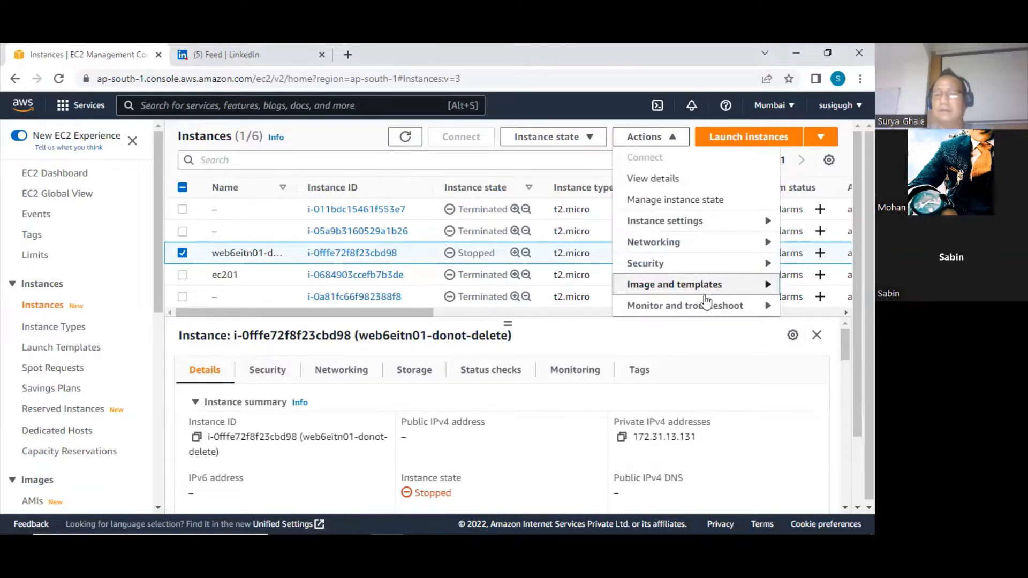
click(763, 284)
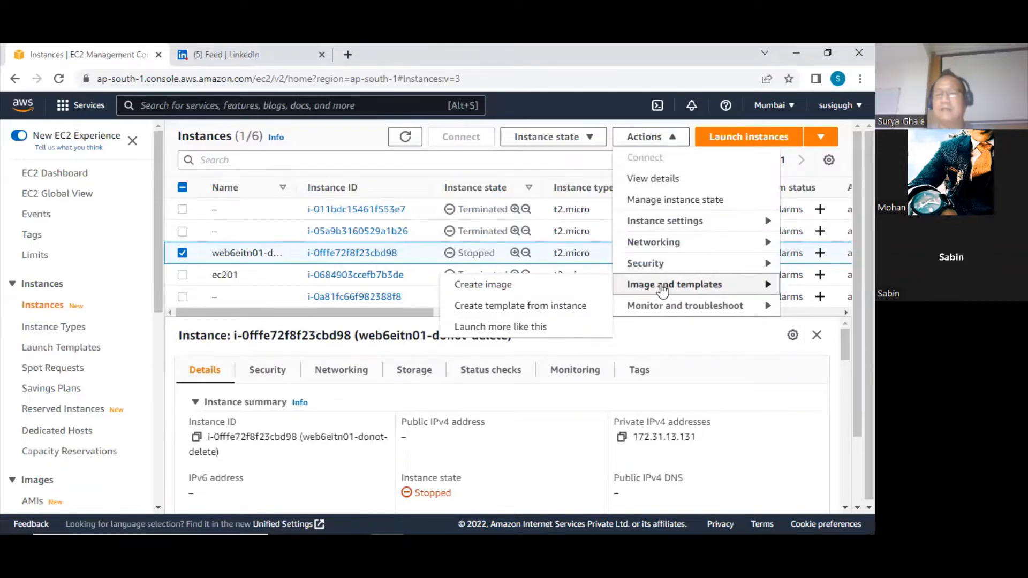
click(507, 288)
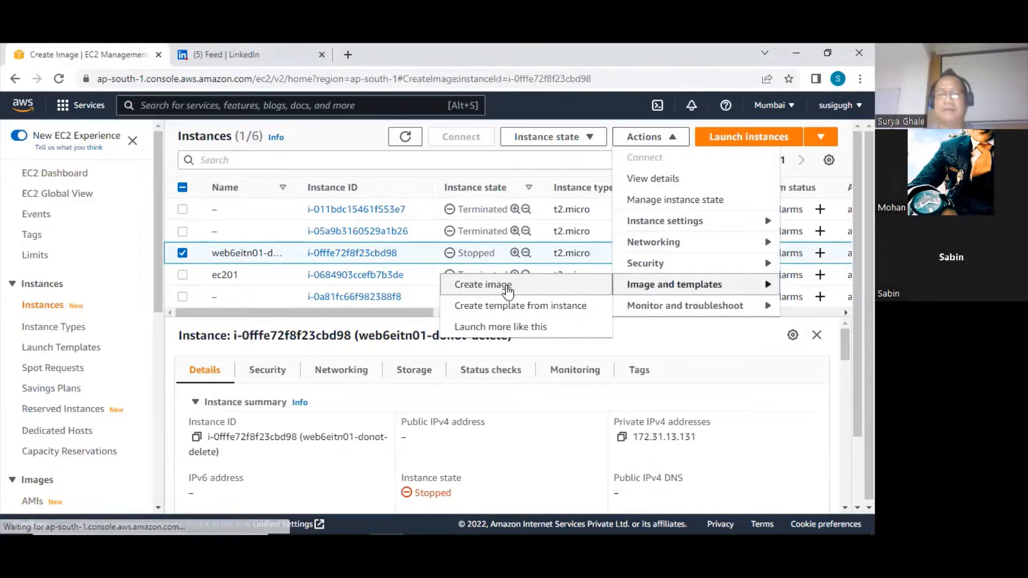
Name the new image img01 and leave its description empty.
click(119, 292)
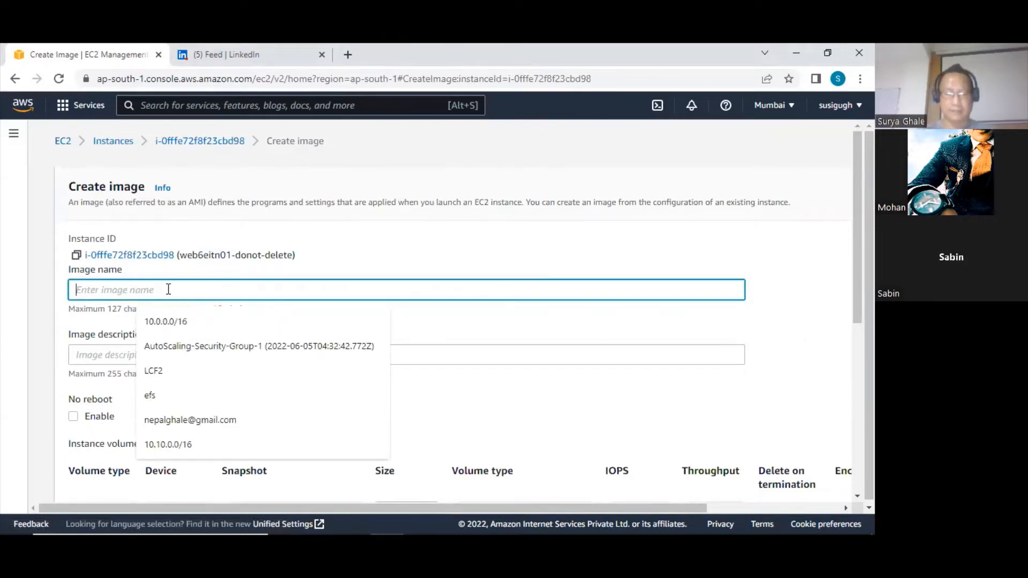
text(im)
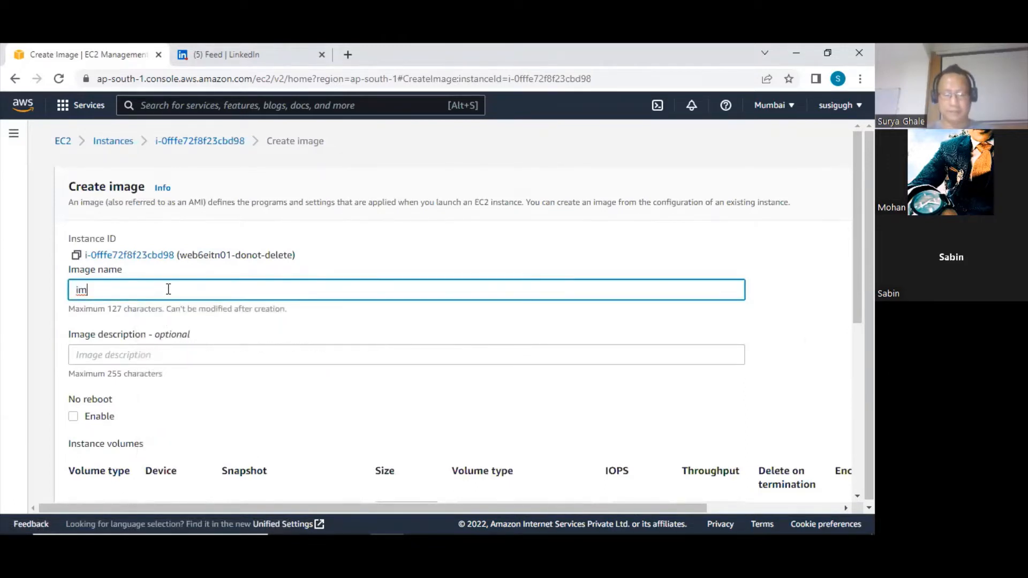
text(g01)
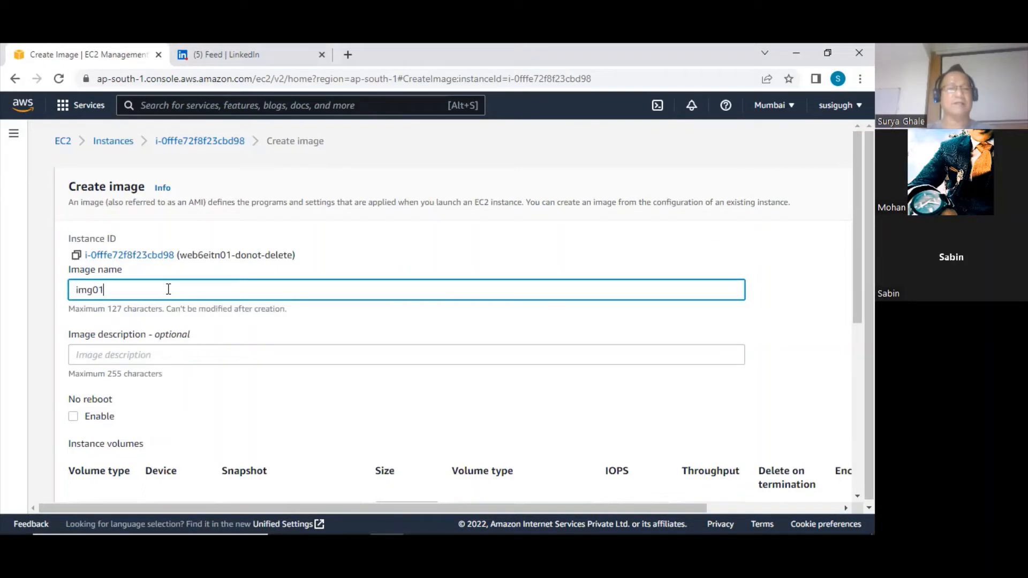
click(99, 356)
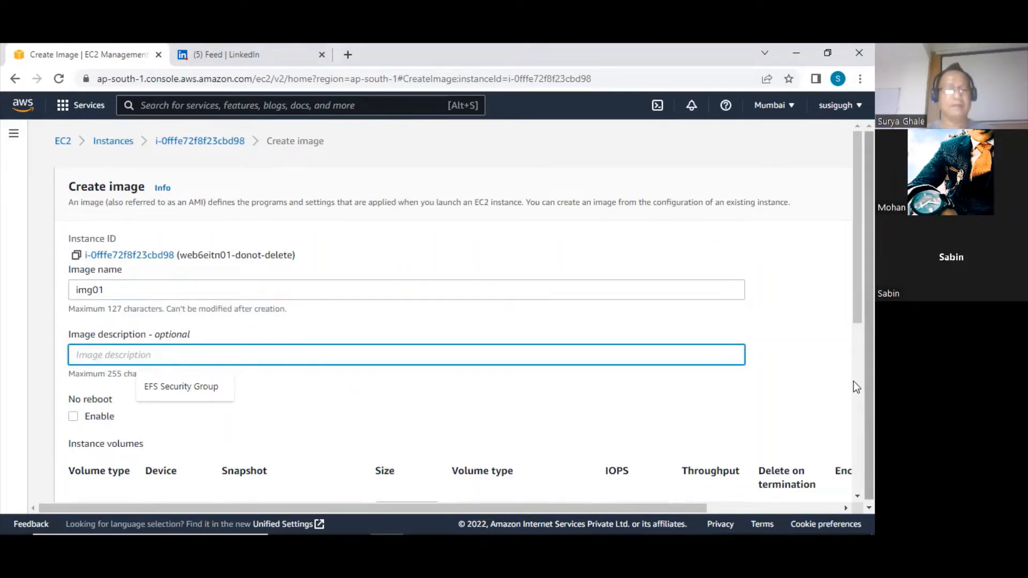
Create the image with the default volume size of 8 and the image and snapshots tagged together.
scroll(854, 404, down, 6)
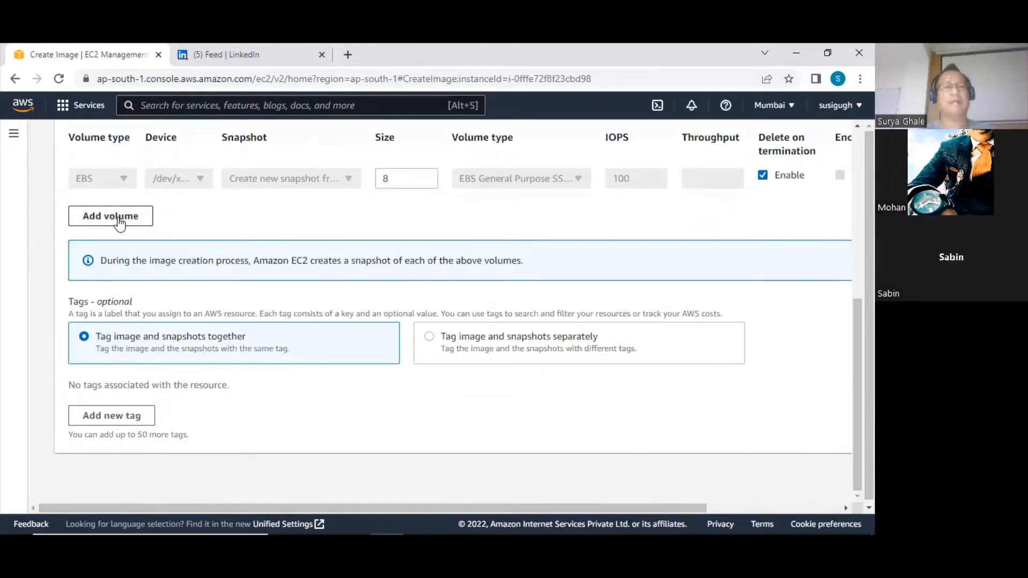
click(397, 176)
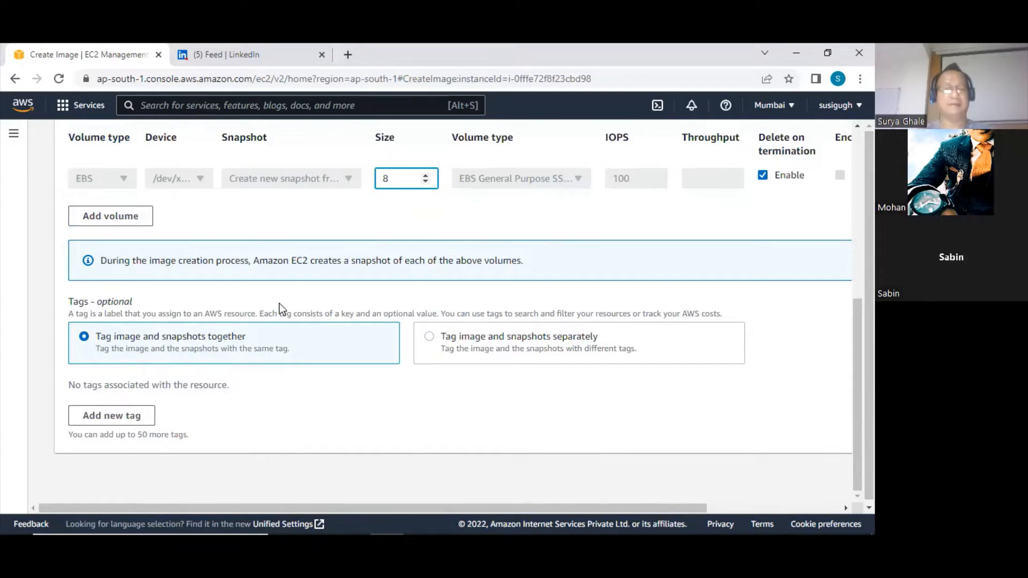
scroll(279, 303, up, 1)
scroll(278, 304, down, 1)
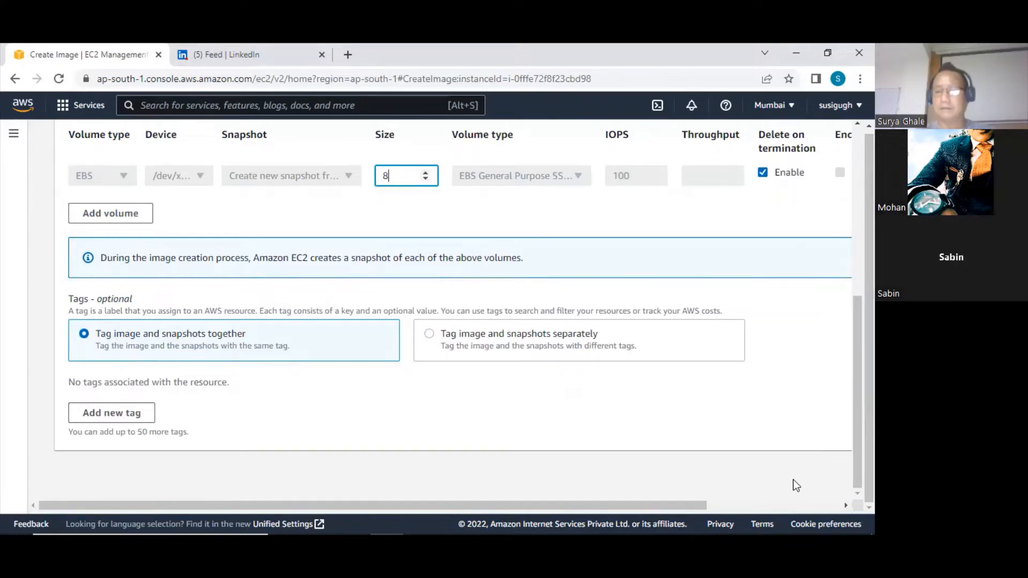
scroll(793, 480, right, 3)
click(778, 475)
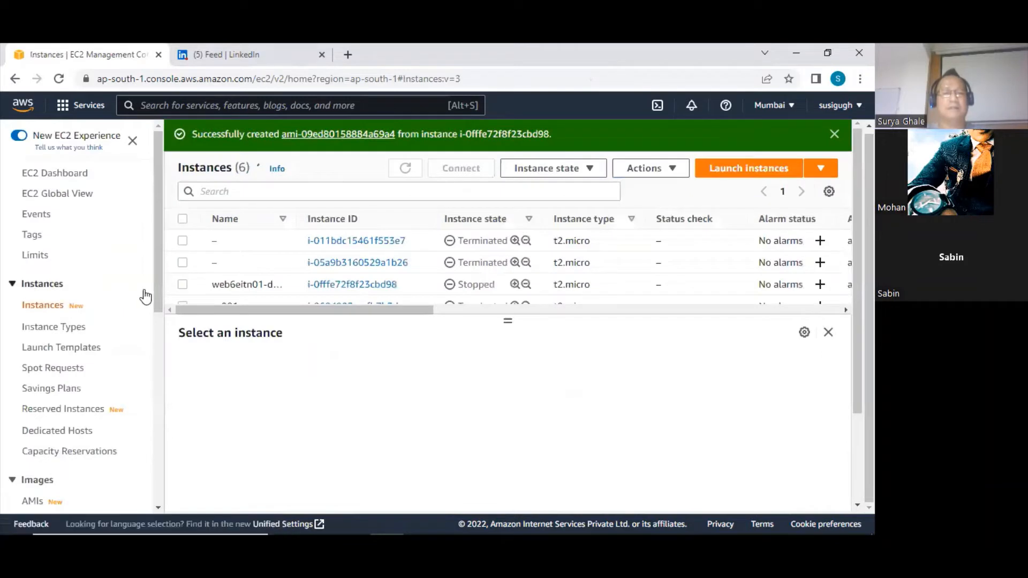
Open the list of owned AMIs and locate the img01 image.
scroll(75, 337, down, 6)
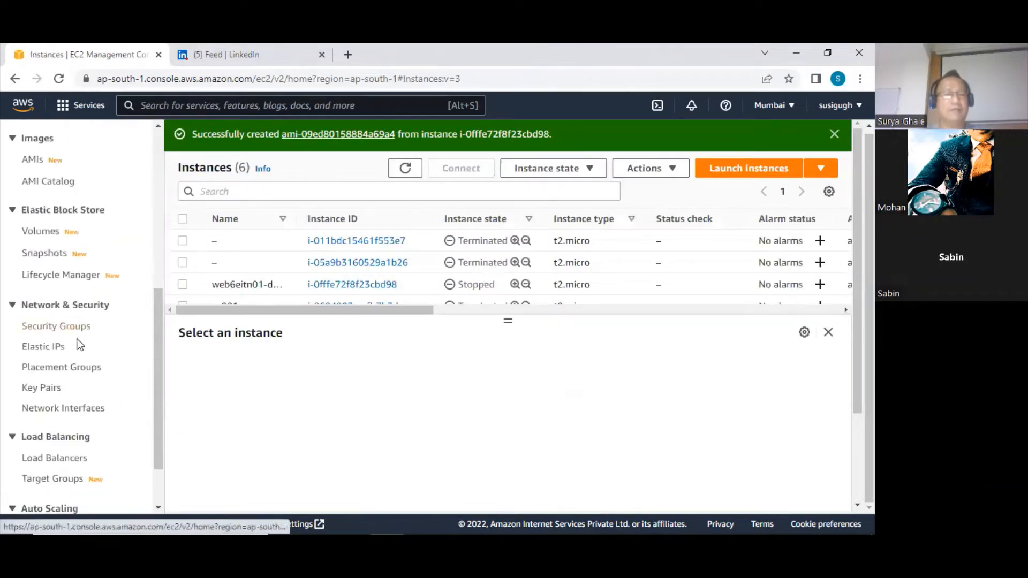
scroll(58, 241, up, 4)
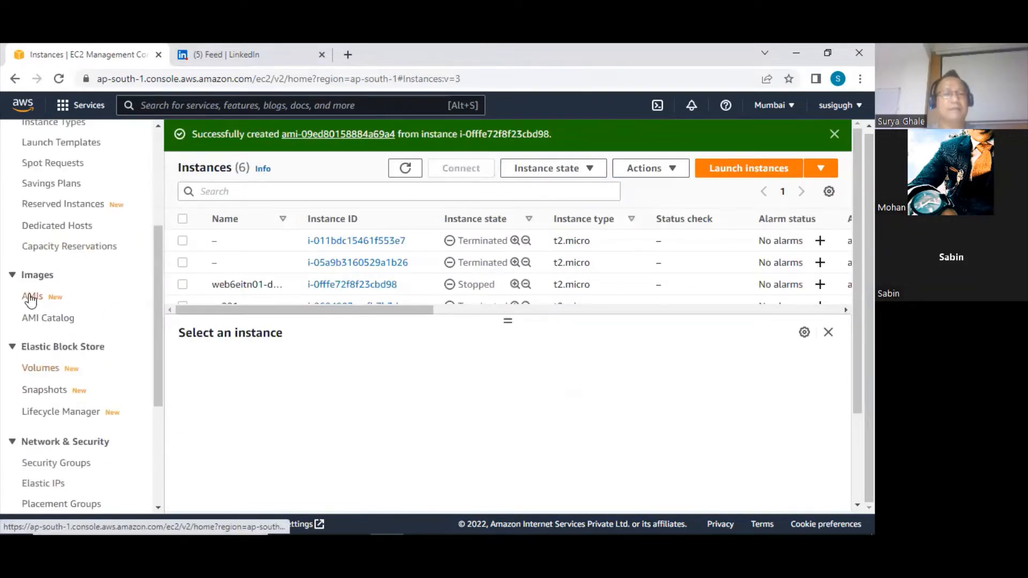
click(30, 299)
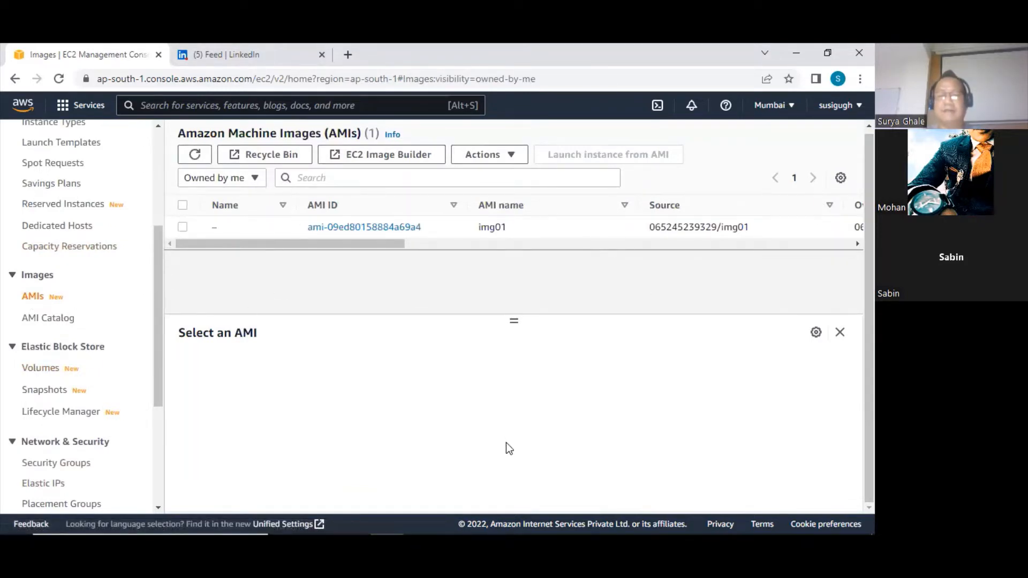
drag(436, 245, 290, 255)
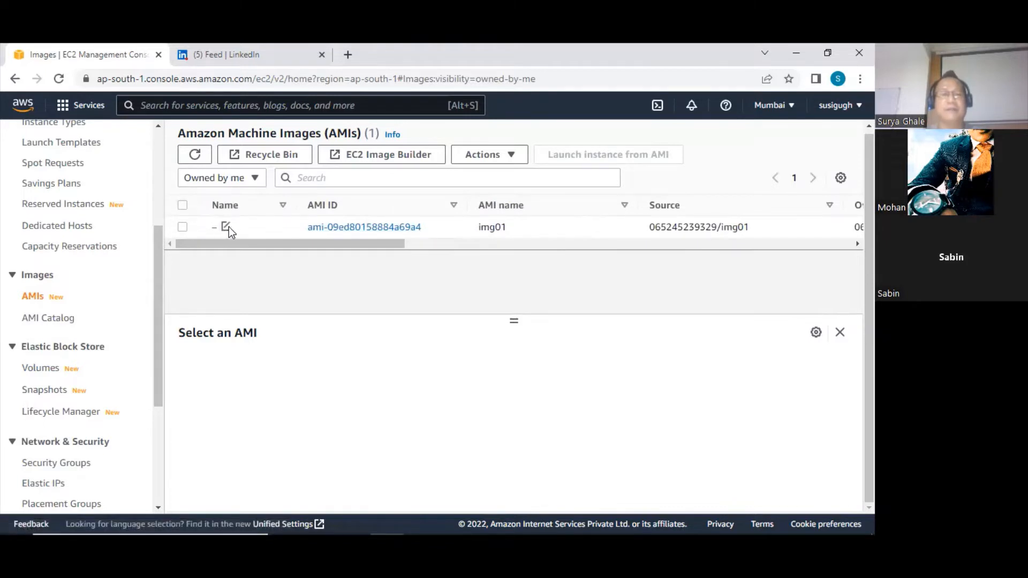
Set the Name of the img01 AMI to ami01 and save it.
click(226, 227)
click(276, 253)
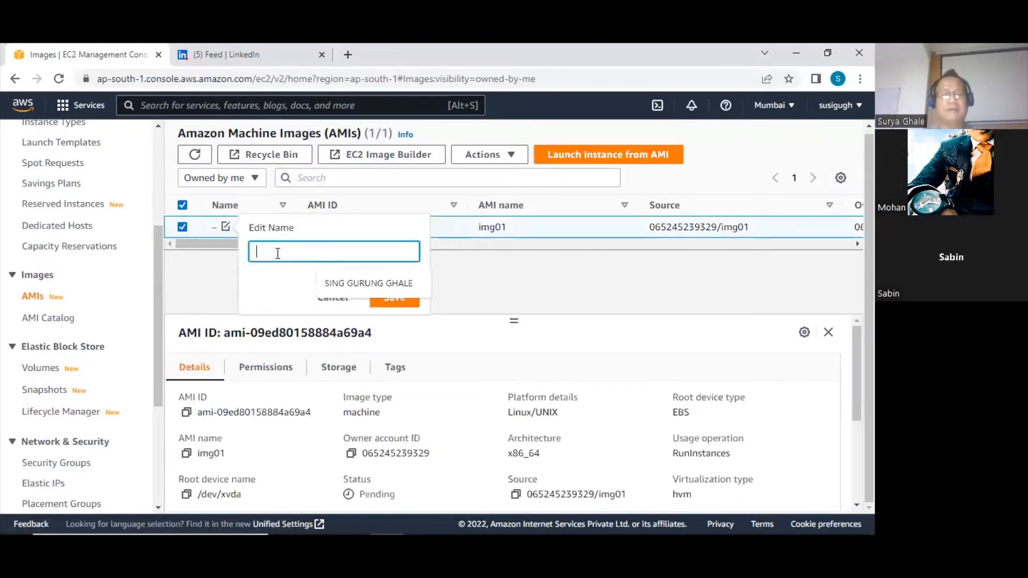
text(ami)
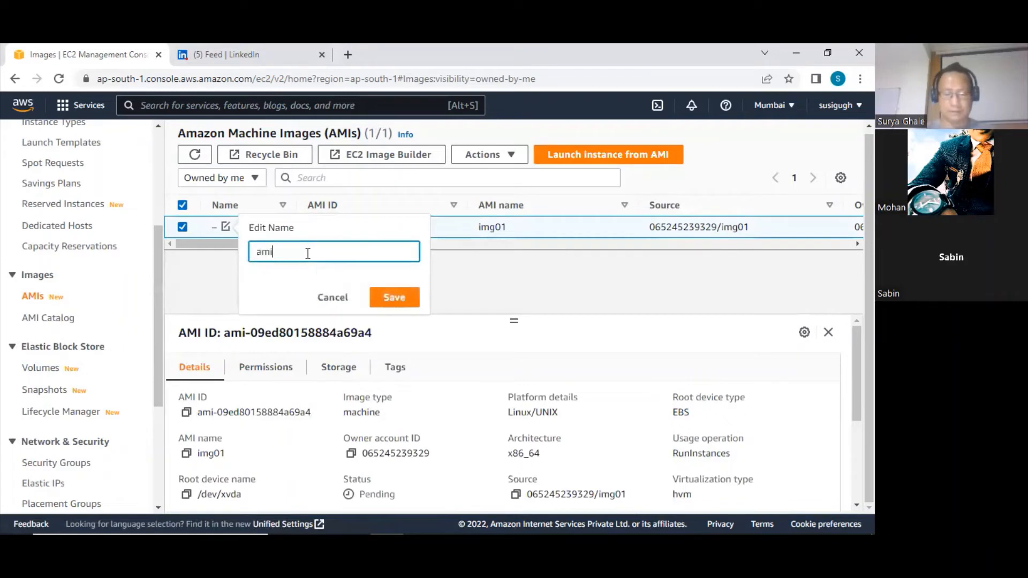
text(01)
click(395, 298)
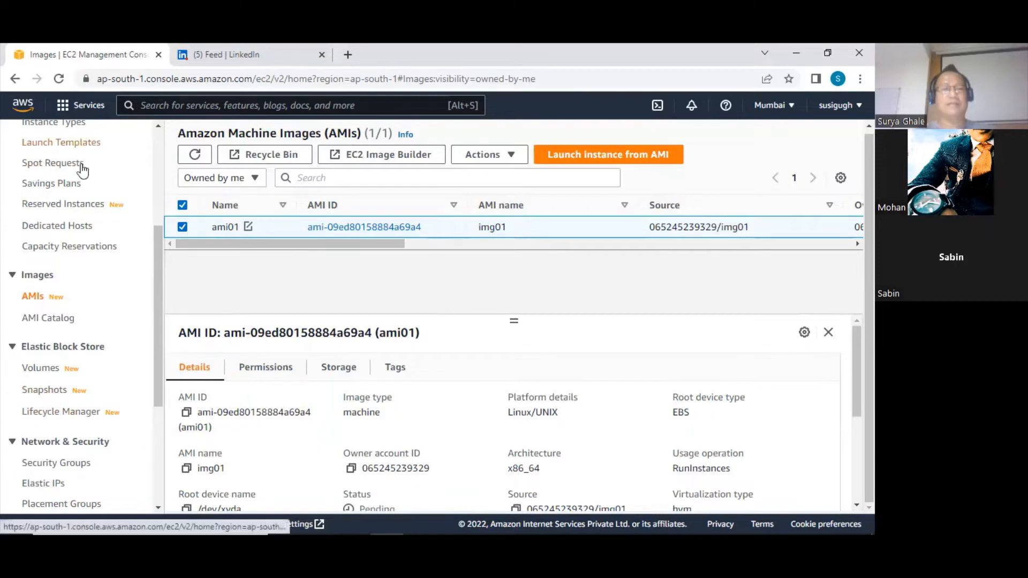
Return to the instances list through the EC2 dashboard and view the details of web6eitn01-donot-delete.
scroll(134, 351, down, 1)
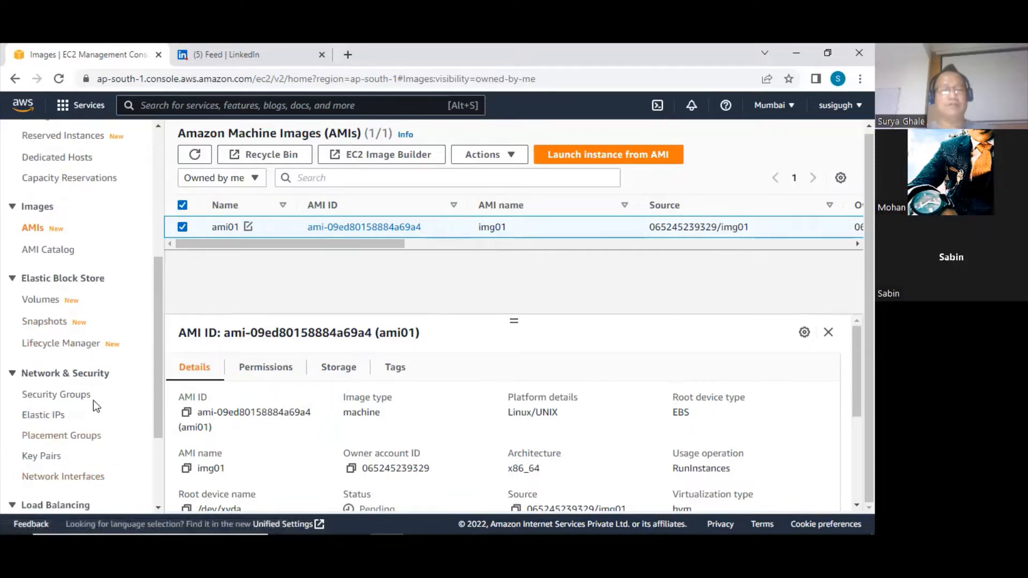
scroll(115, 393, down, 2)
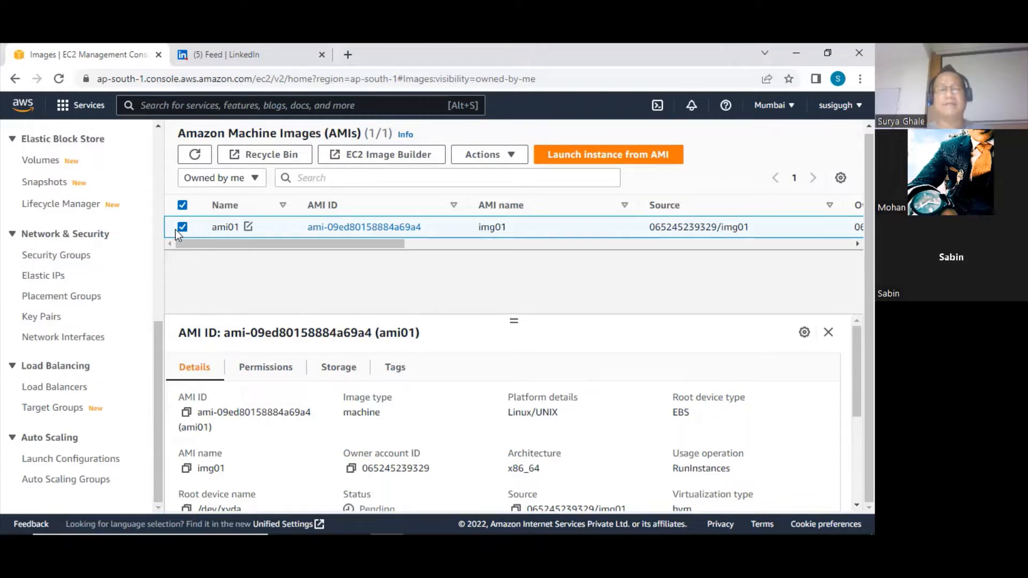
scroll(123, 230, up, 3)
scroll(93, 194, up, 5)
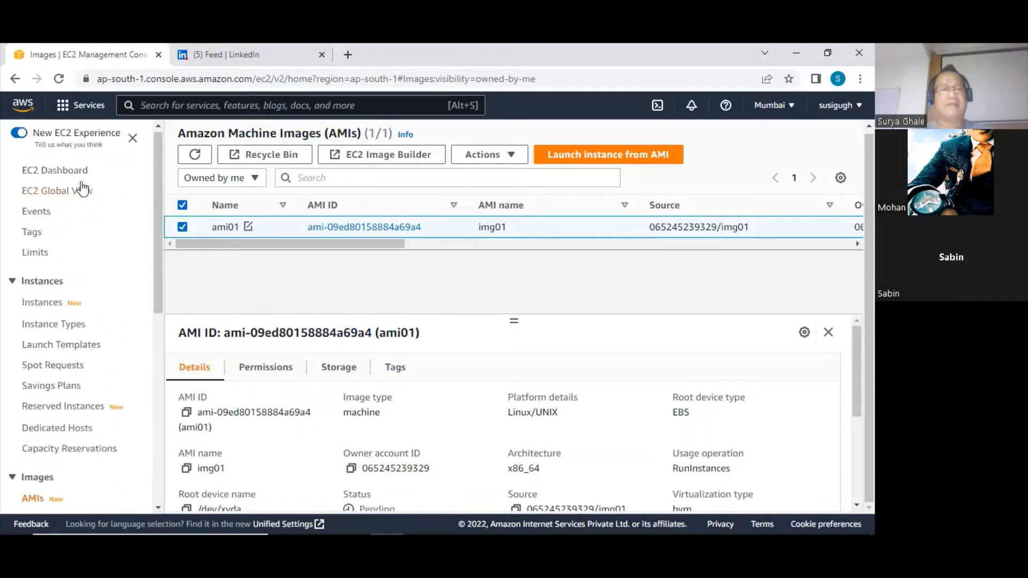
click(56, 170)
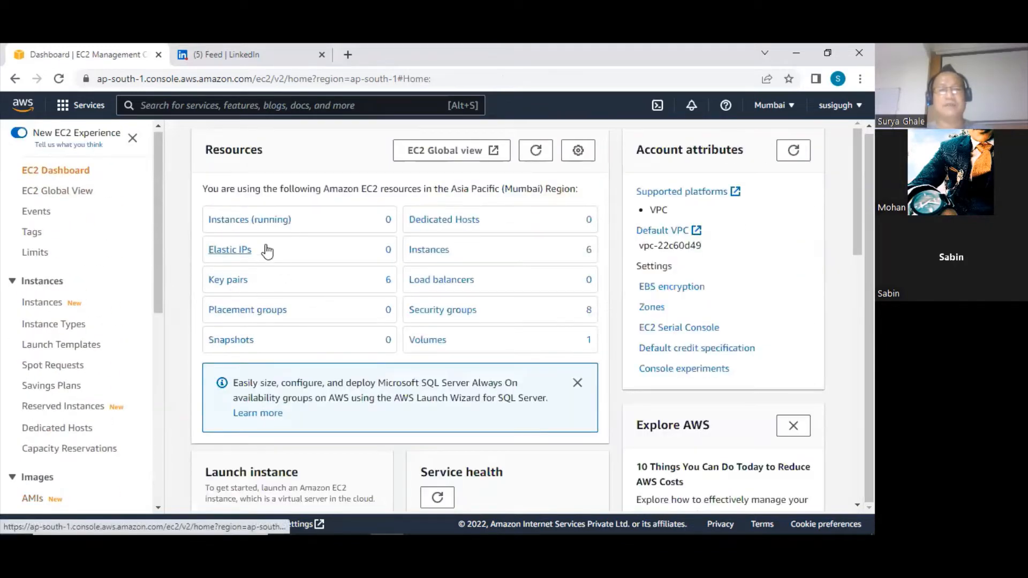
click(436, 251)
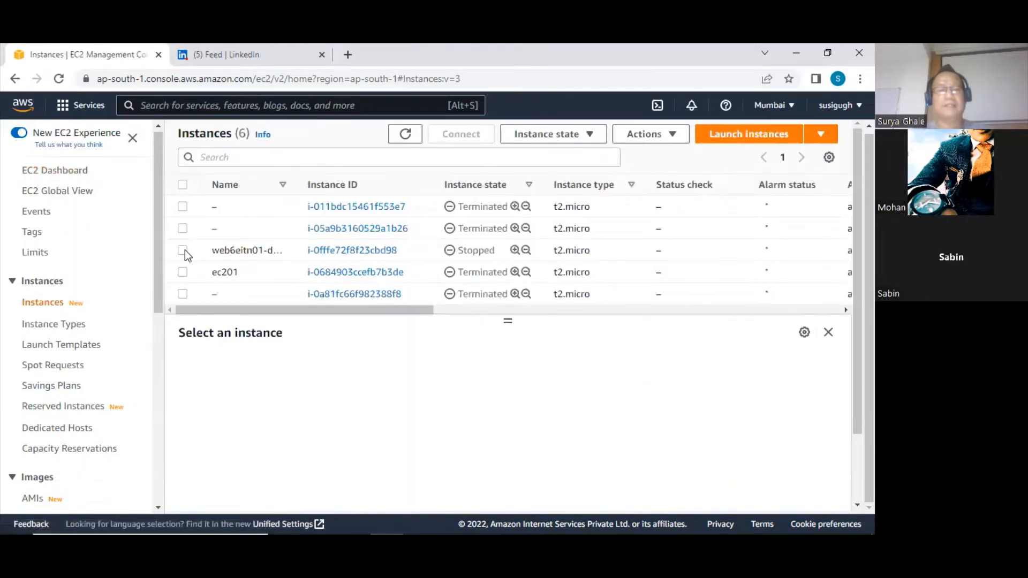
click(182, 250)
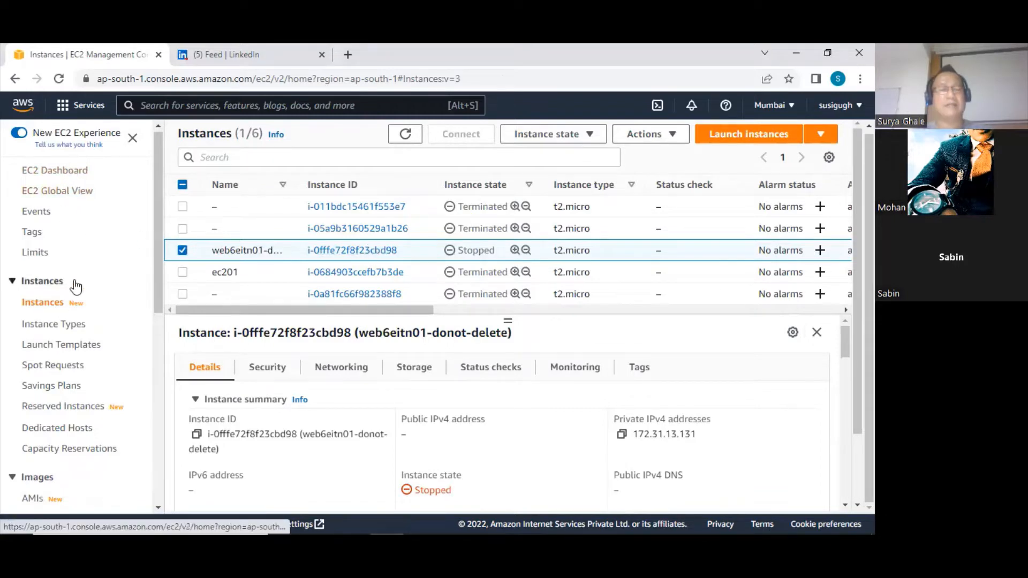
Go back to the owned AMIs list to check the ami01 image.
scroll(87, 334, down, 4)
click(32, 295)
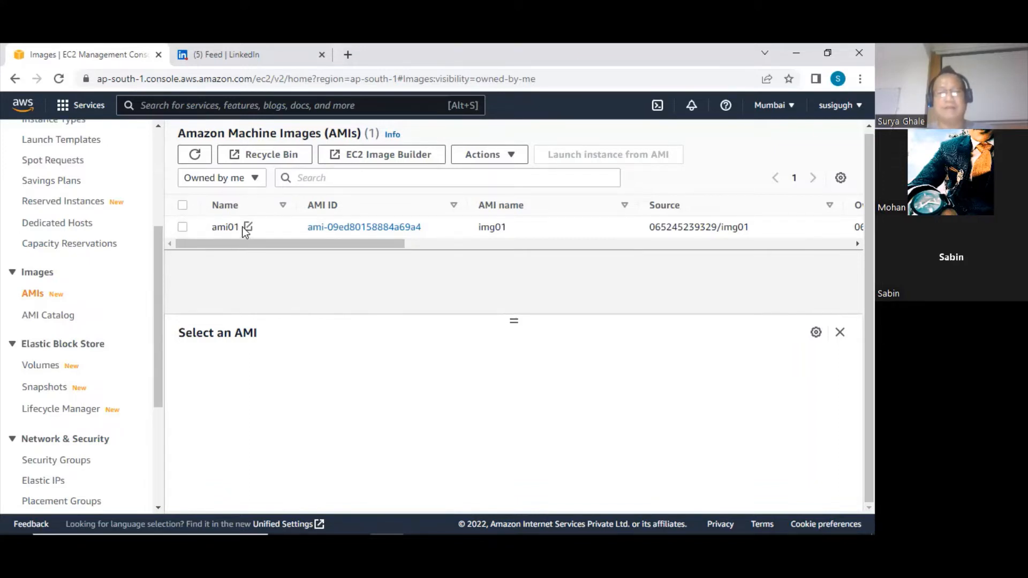
scroll(158, 228, up, 4)
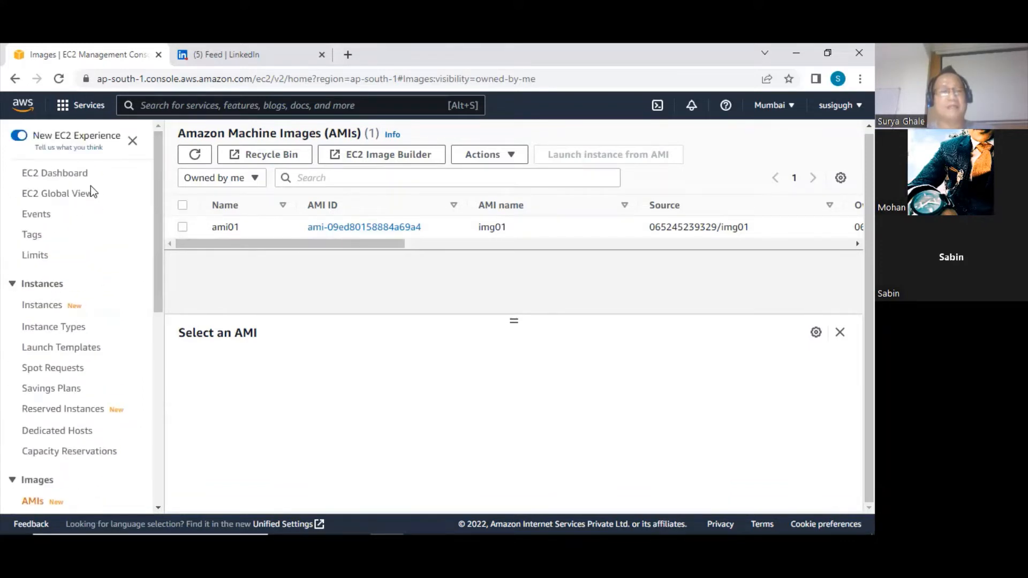
From the EC2 instances list, start launching a new instance and name it ec203.
click(68, 175)
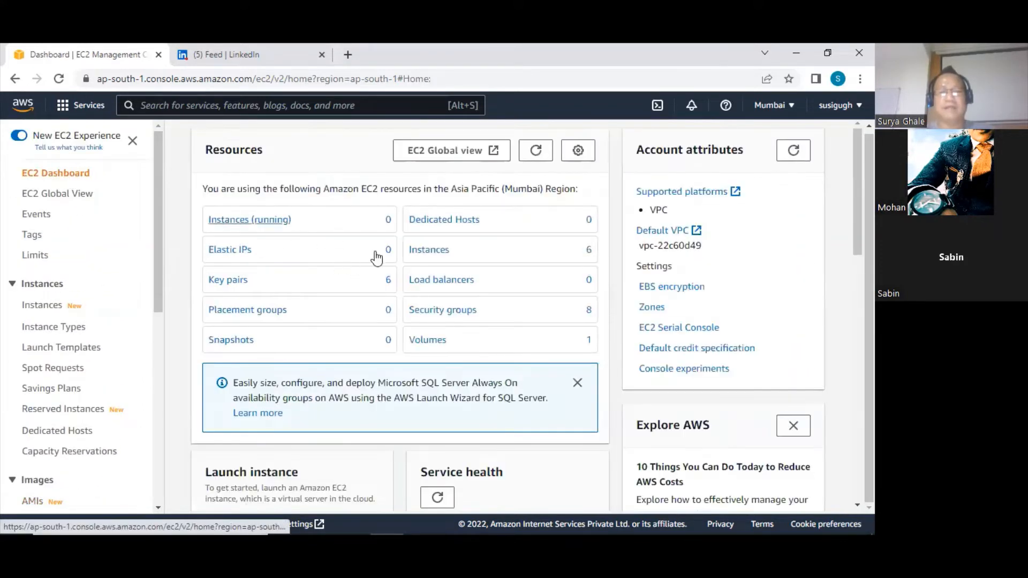
click(443, 256)
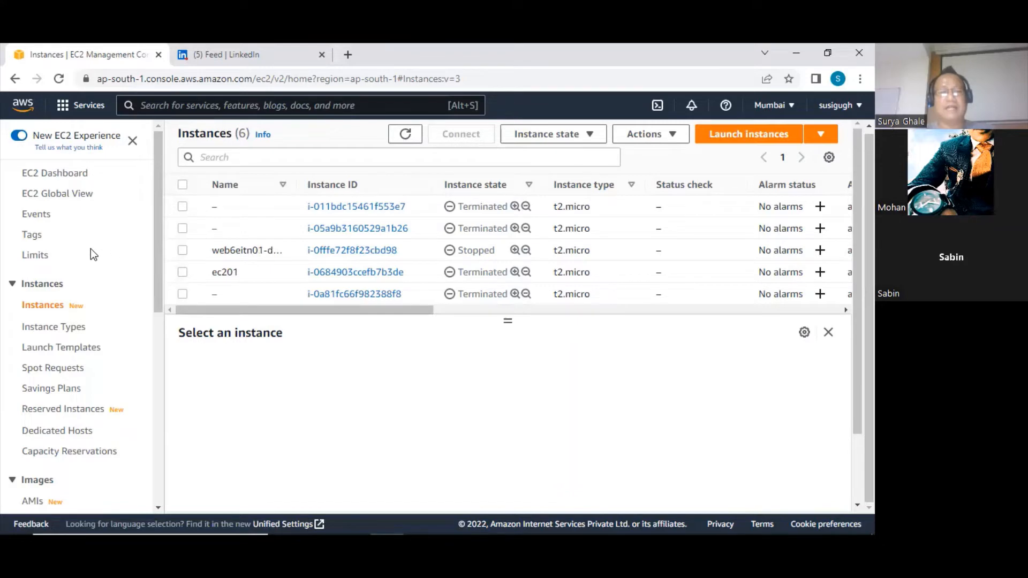
scroll(91, 250, down, 5)
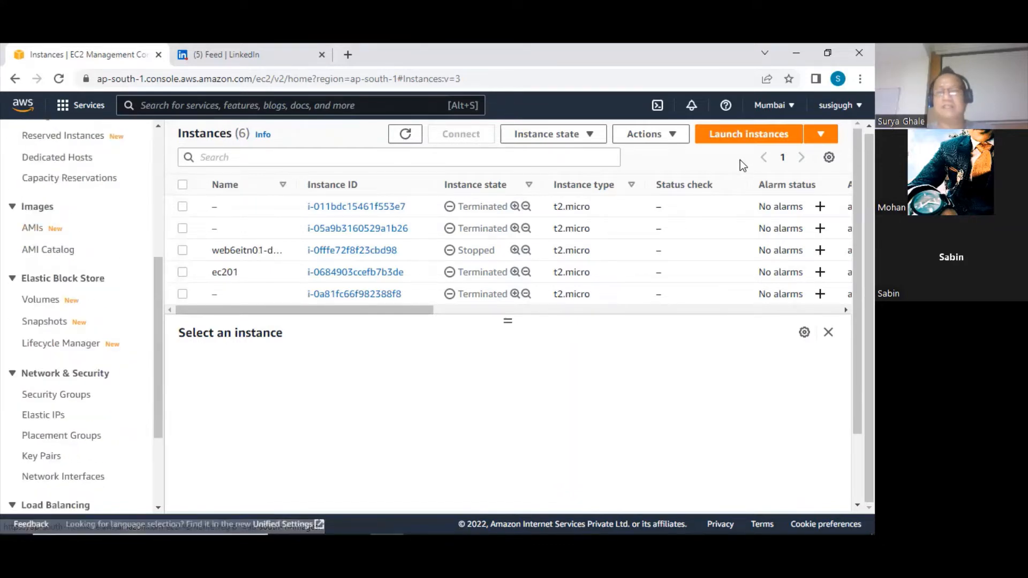
click(750, 135)
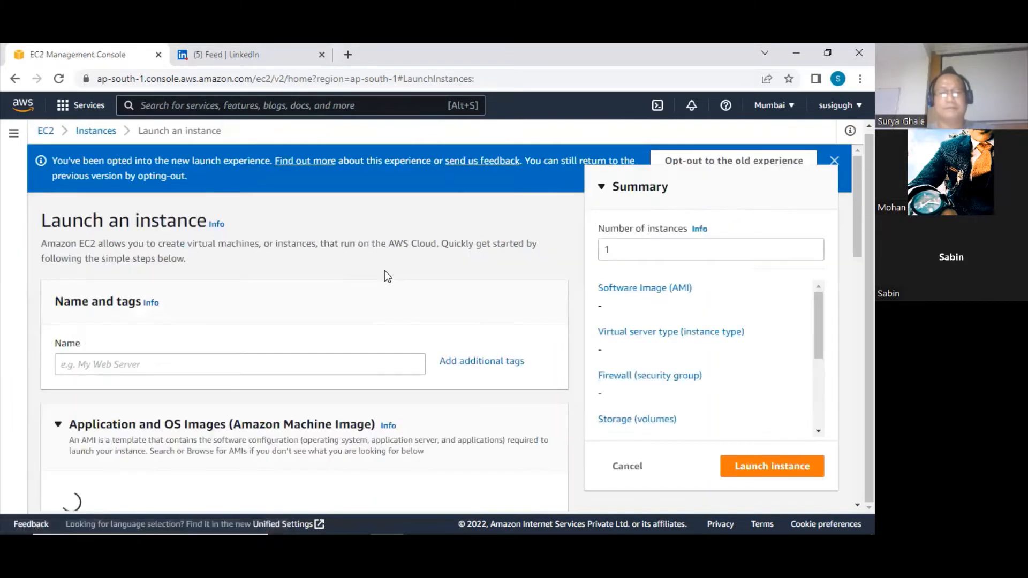
click(135, 369)
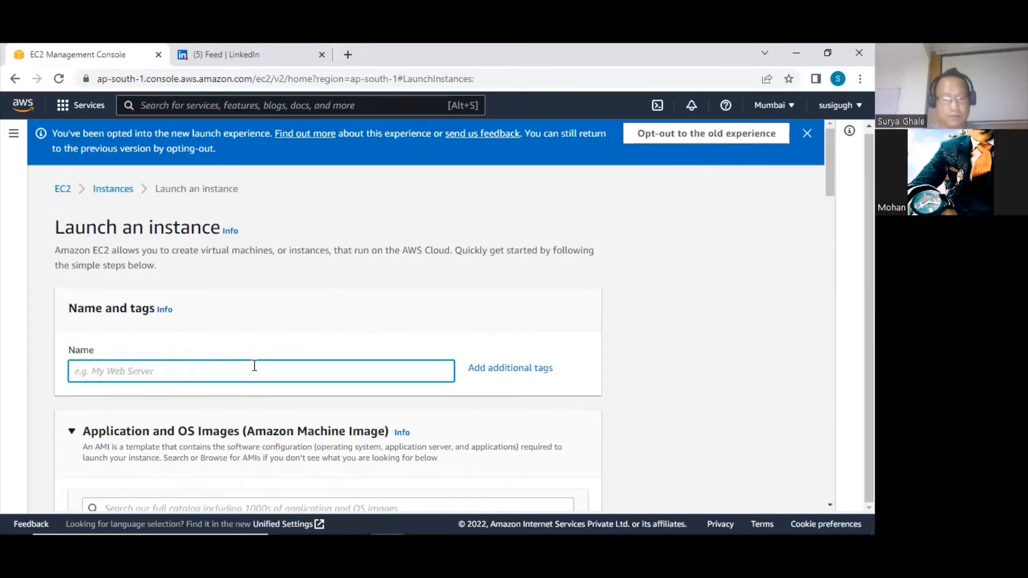
text(ec203)
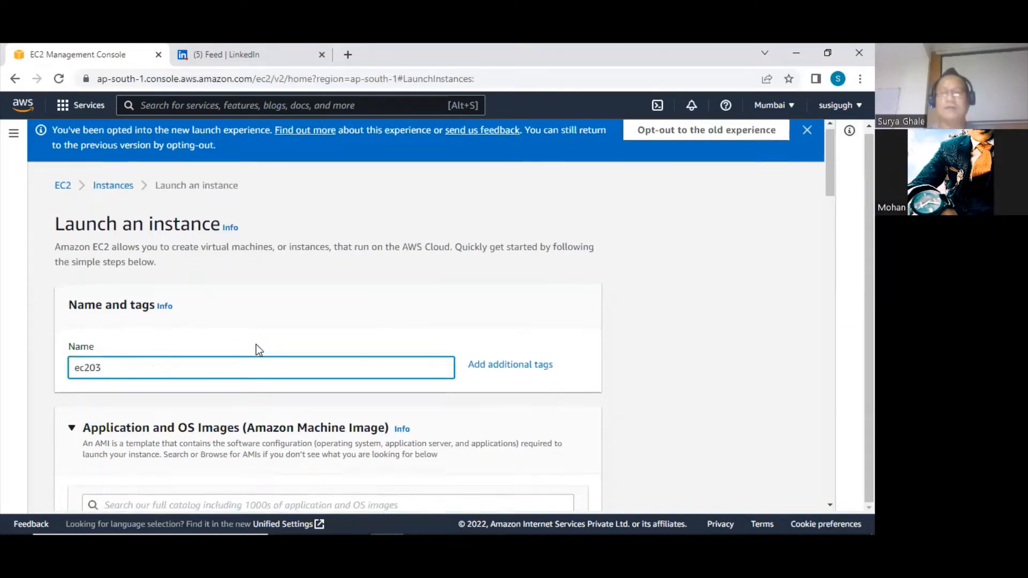
scroll(256, 345, down, 3)
scroll(257, 349, down, 2)
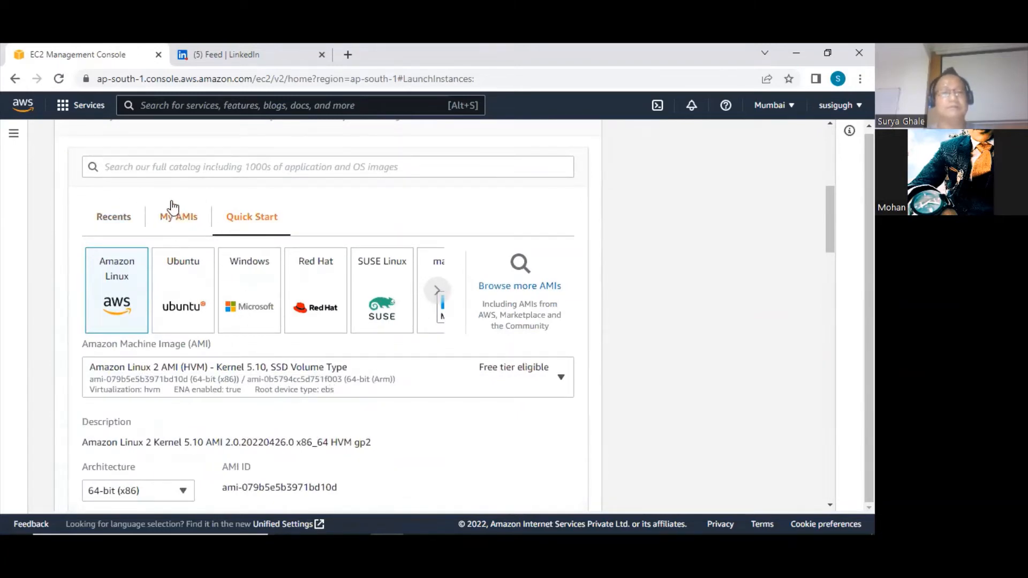
click(136, 168)
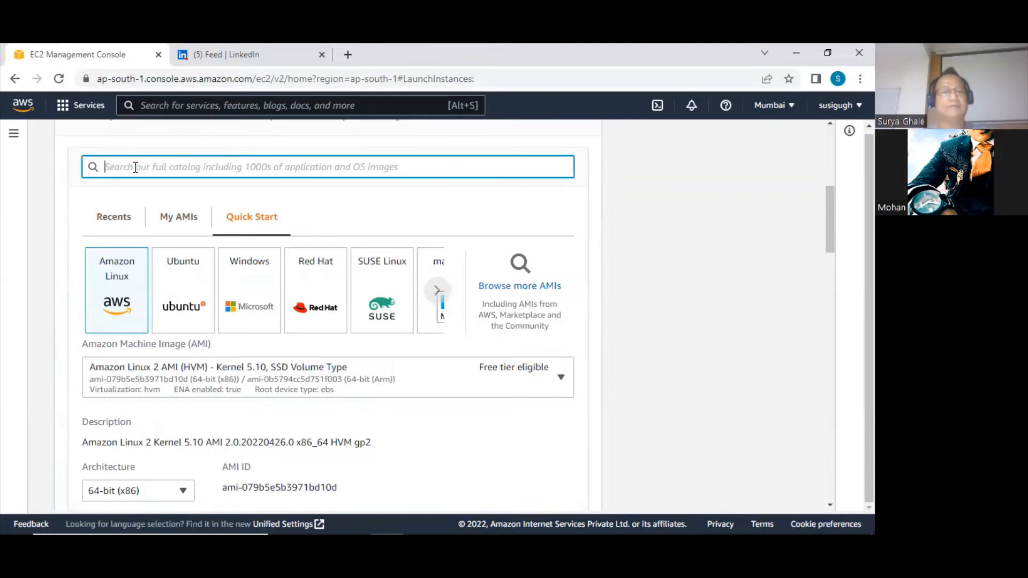
click(363, 368)
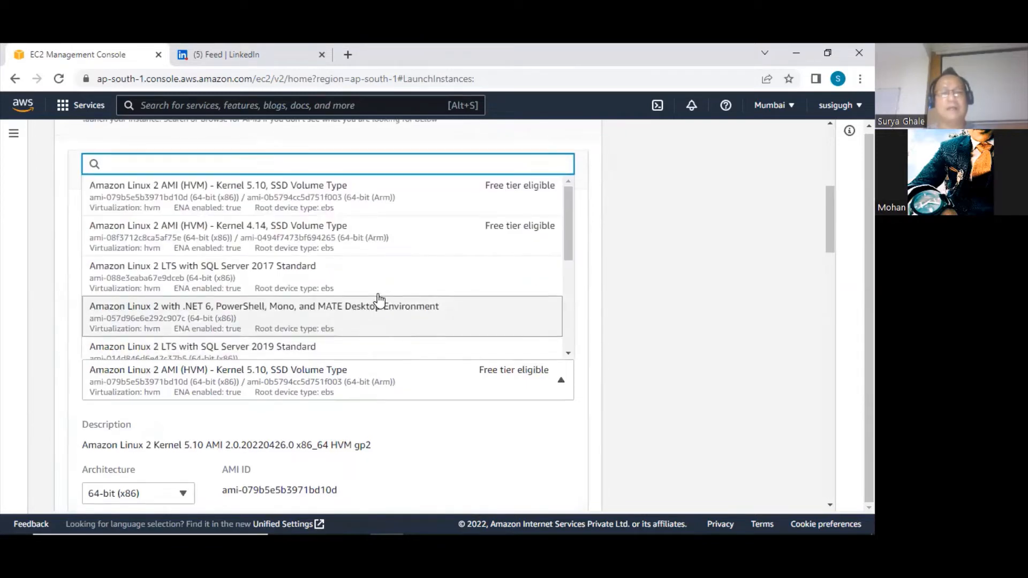
scroll(379, 295, up, 6)
scroll(305, 403, down, 5)
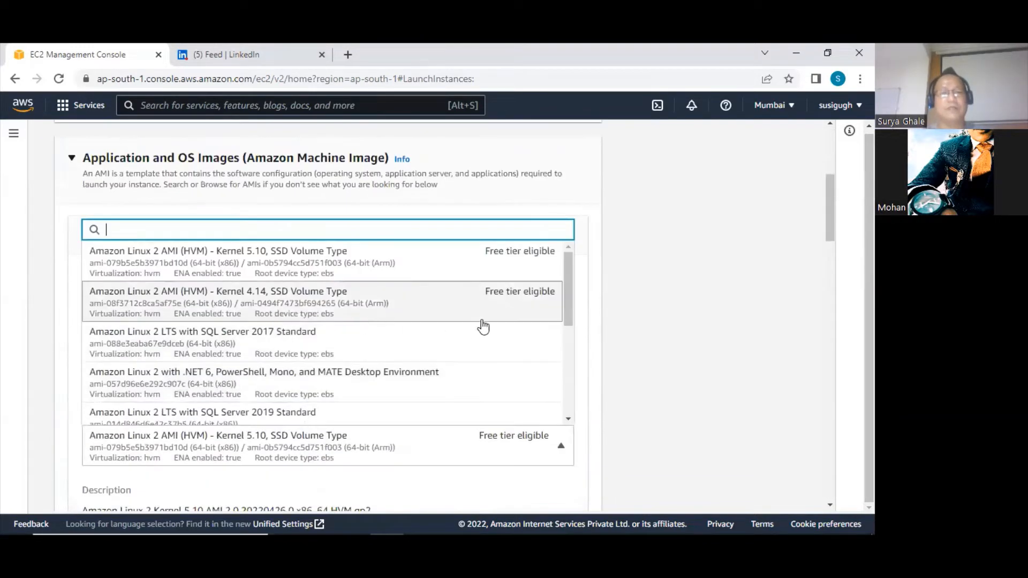
drag(570, 308, 365, 213)
click(330, 204)
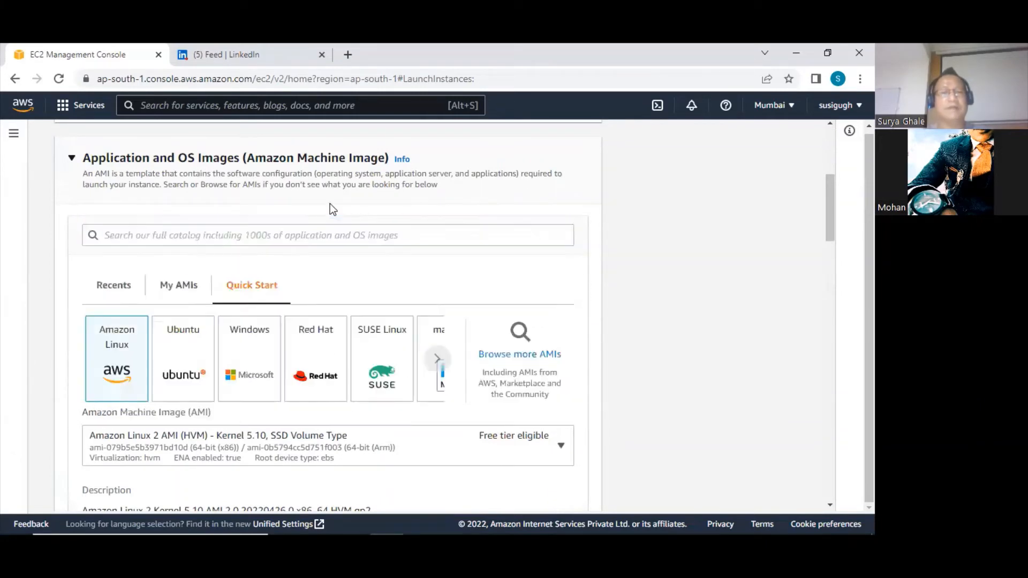
click(137, 239)
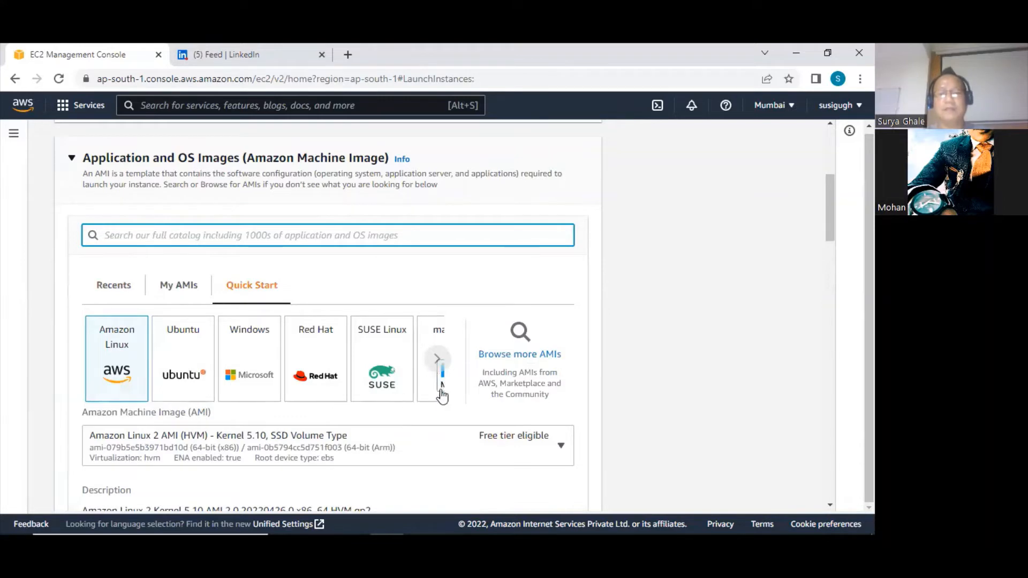
Browse more AMIs and select the self-created img01 (ami01) image for the new instance.
click(510, 356)
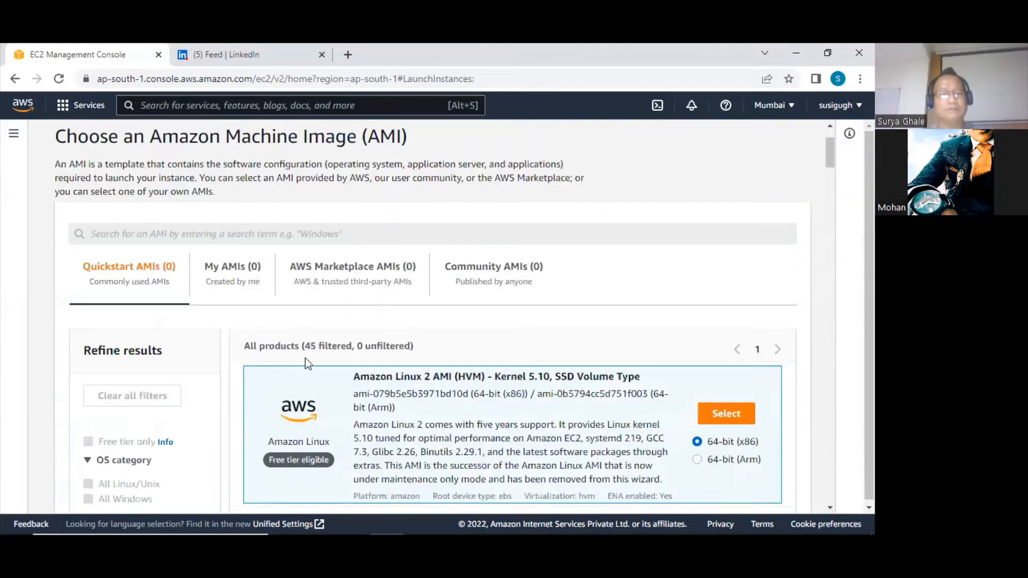
scroll(301, 352, down, 2)
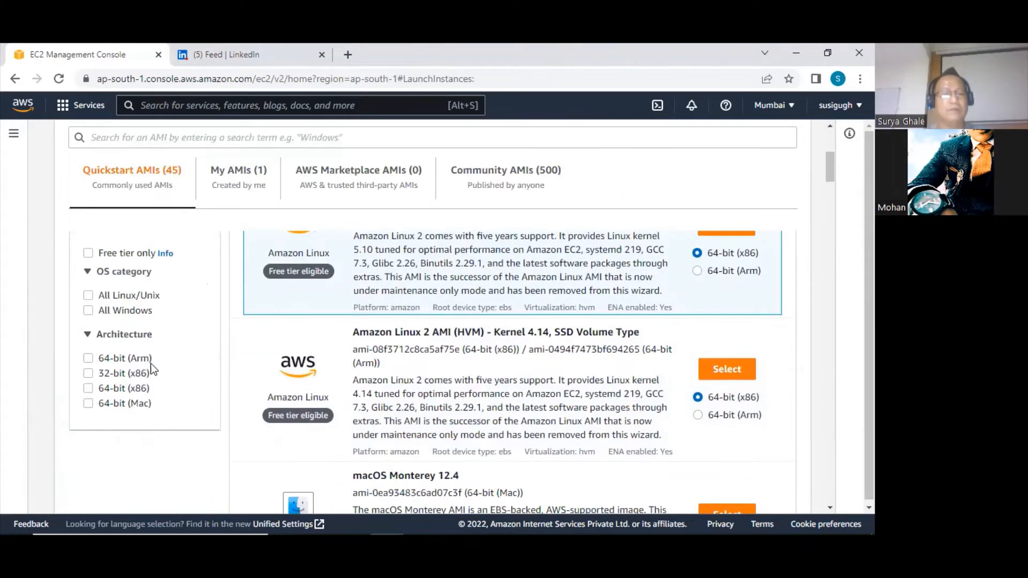
scroll(150, 363, up, 4)
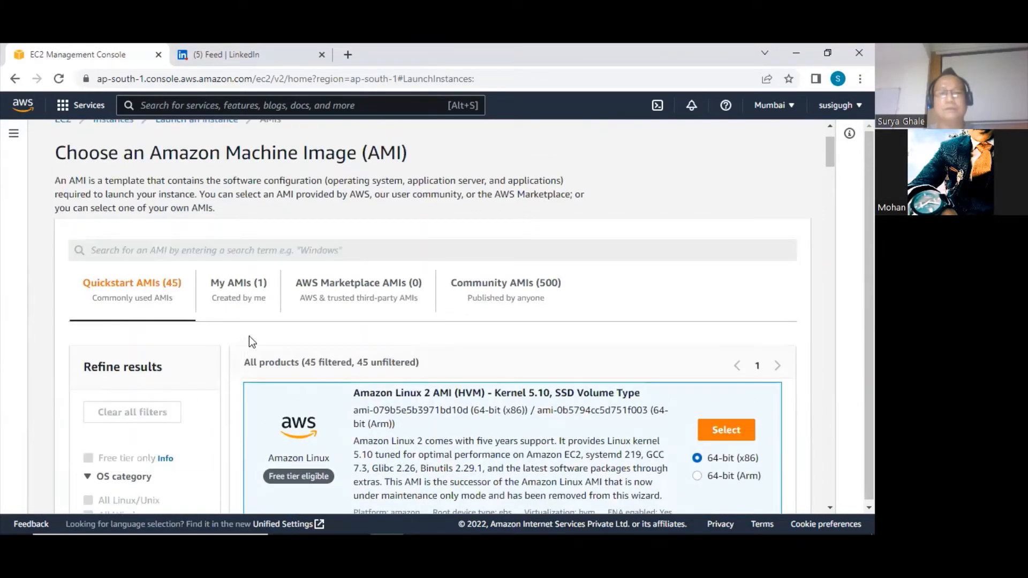
click(239, 290)
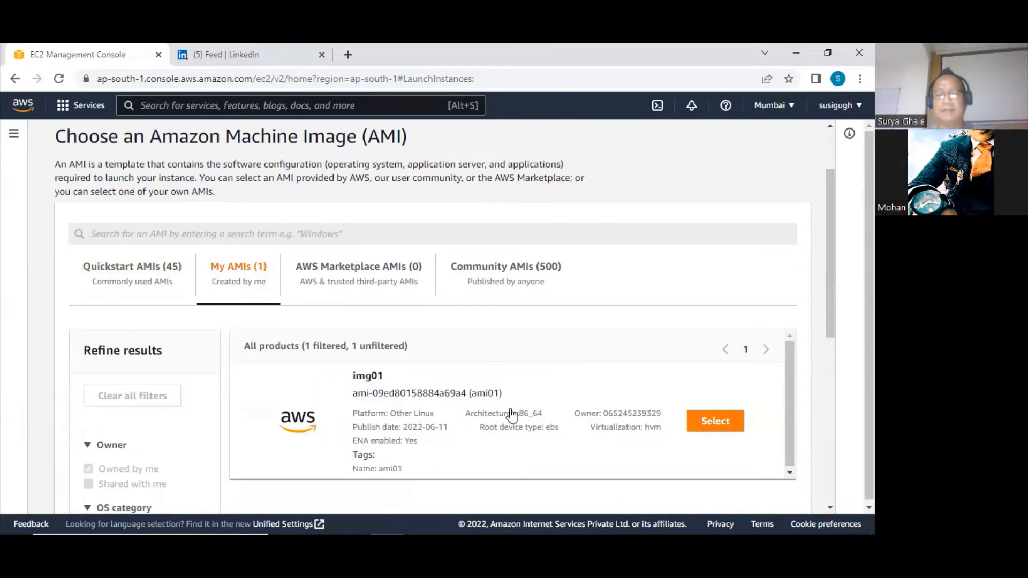
click(721, 423)
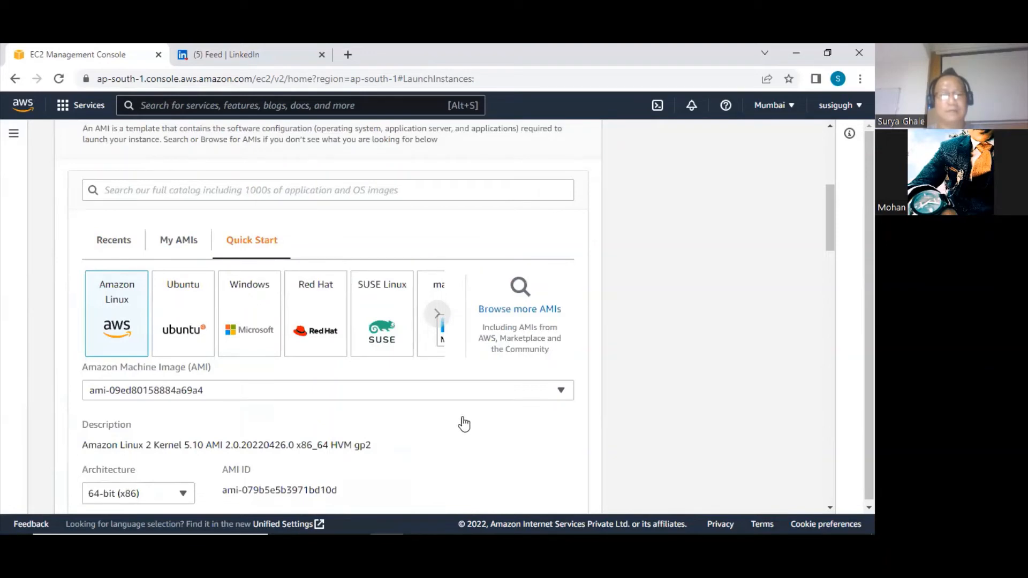
Choose web6eitn01 as the key pair for the new instance.
drag(831, 236, 837, 310)
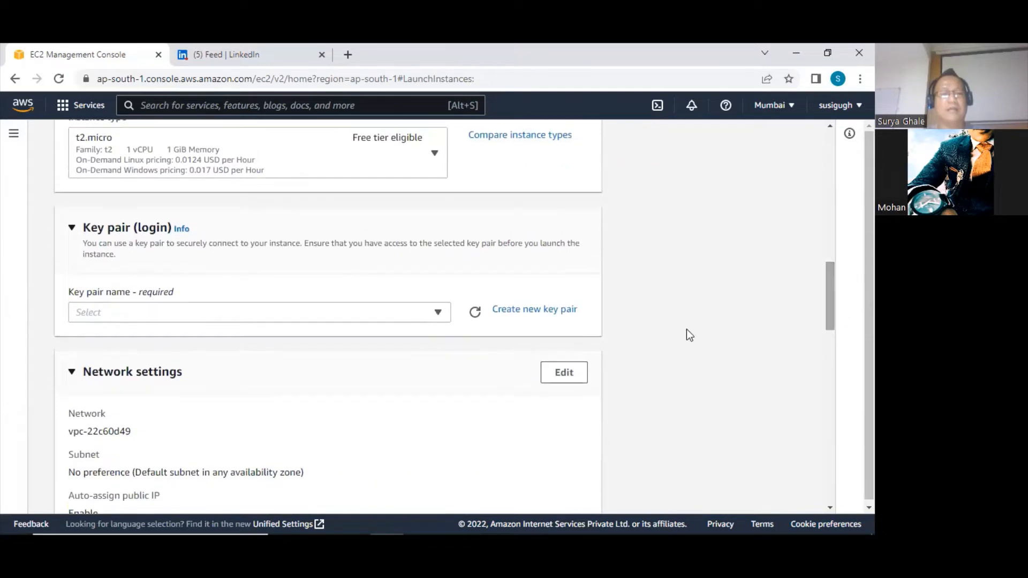
click(156, 312)
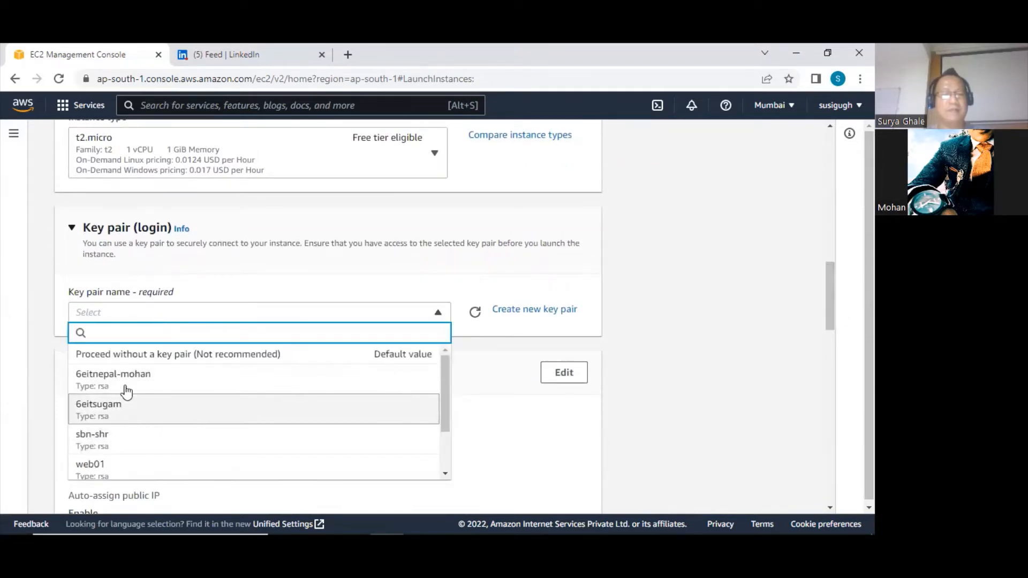
scroll(156, 450, down, 4)
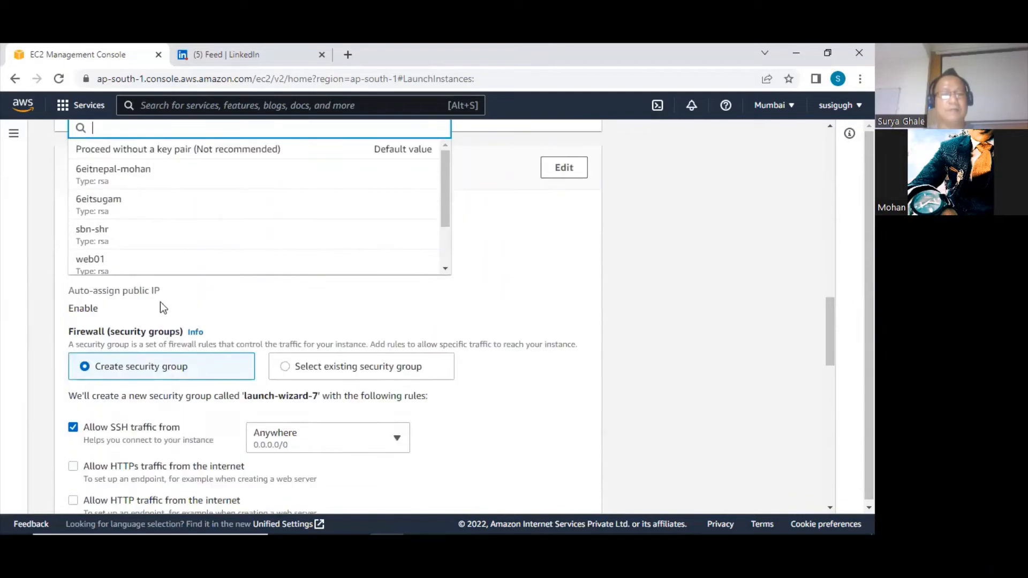
scroll(441, 250, down, 2)
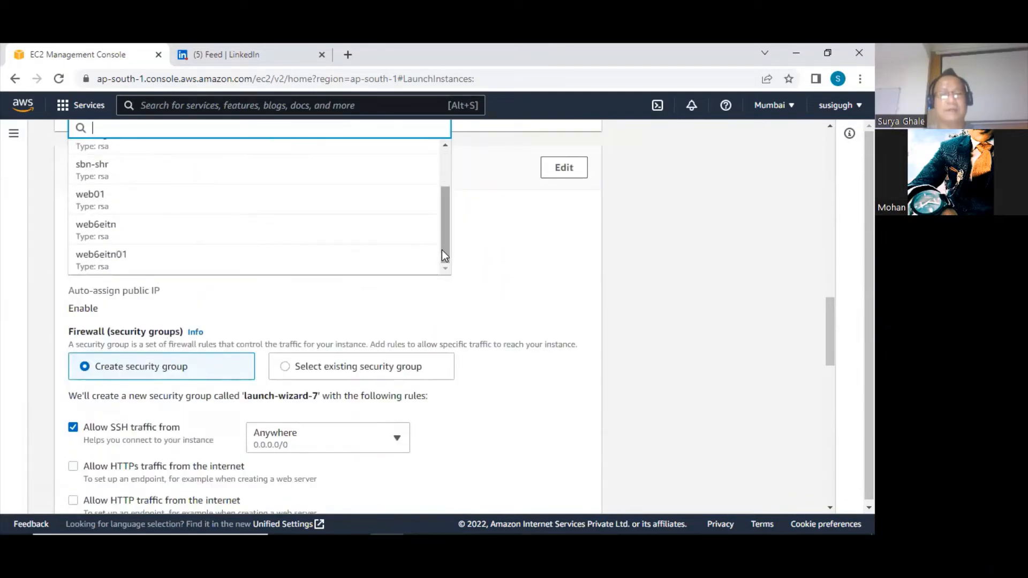
click(151, 268)
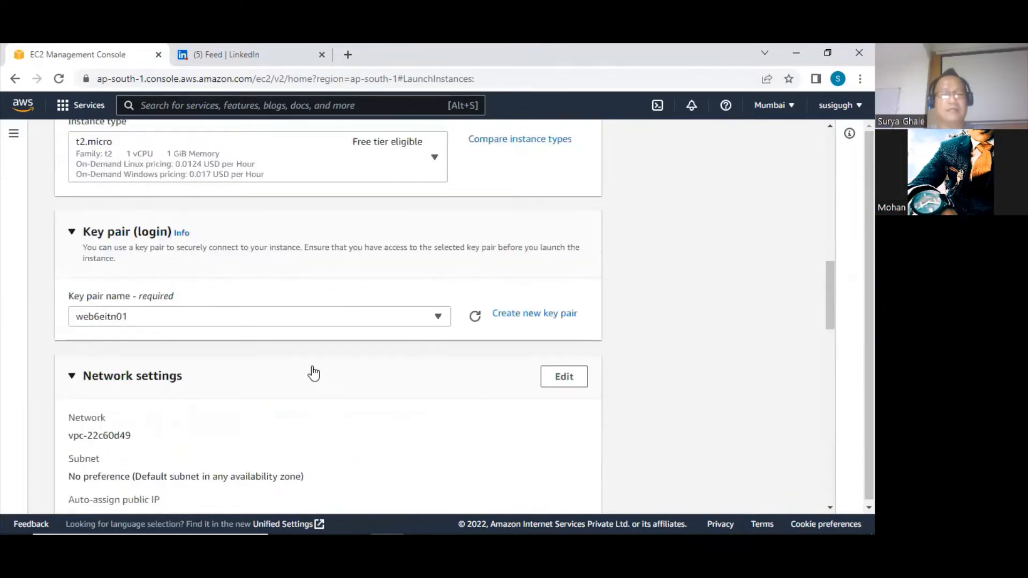
Allow HTTPS and HTTP traffic from the internet in the new security group's rules.
scroll(307, 364, down, 6)
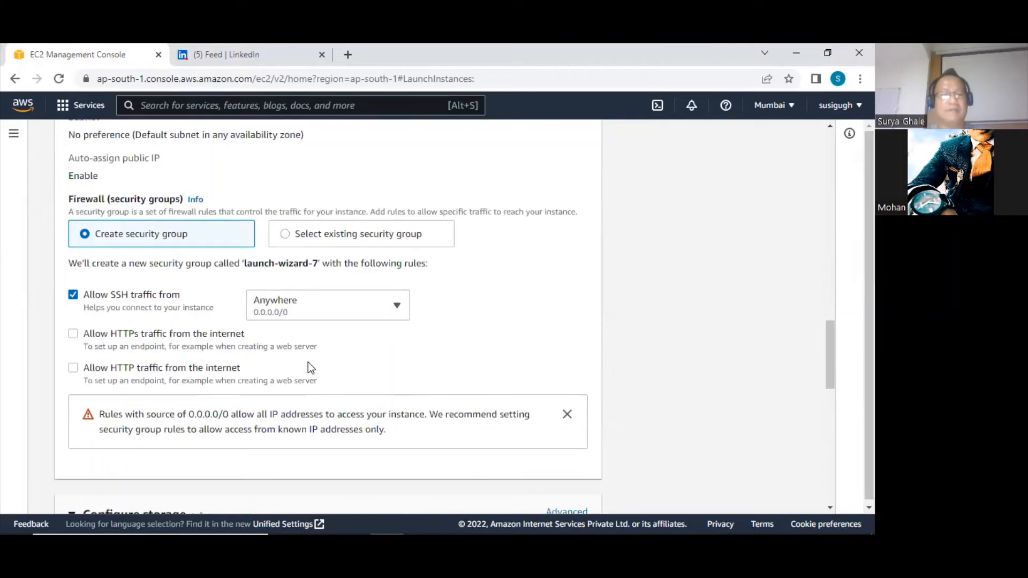
click(73, 333)
click(73, 368)
Review the launch summary and launch the instance.
scroll(249, 384, down, 12)
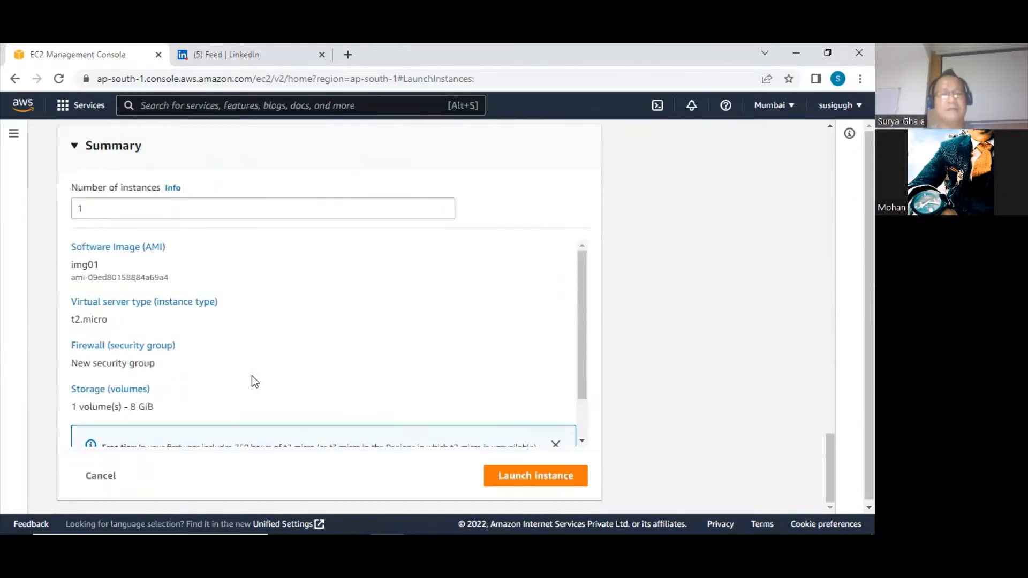
scroll(726, 430, down, 2)
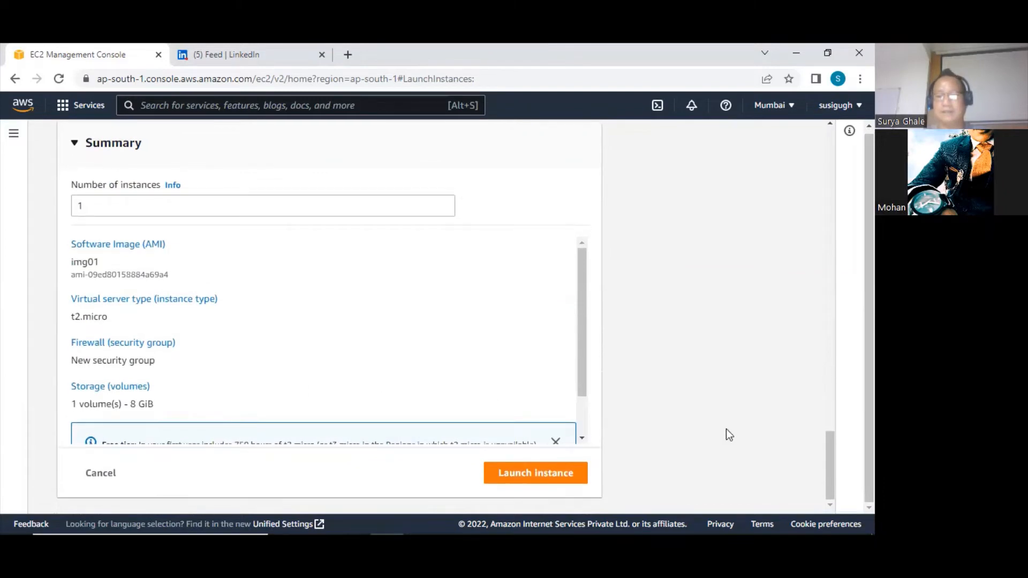
click(520, 478)
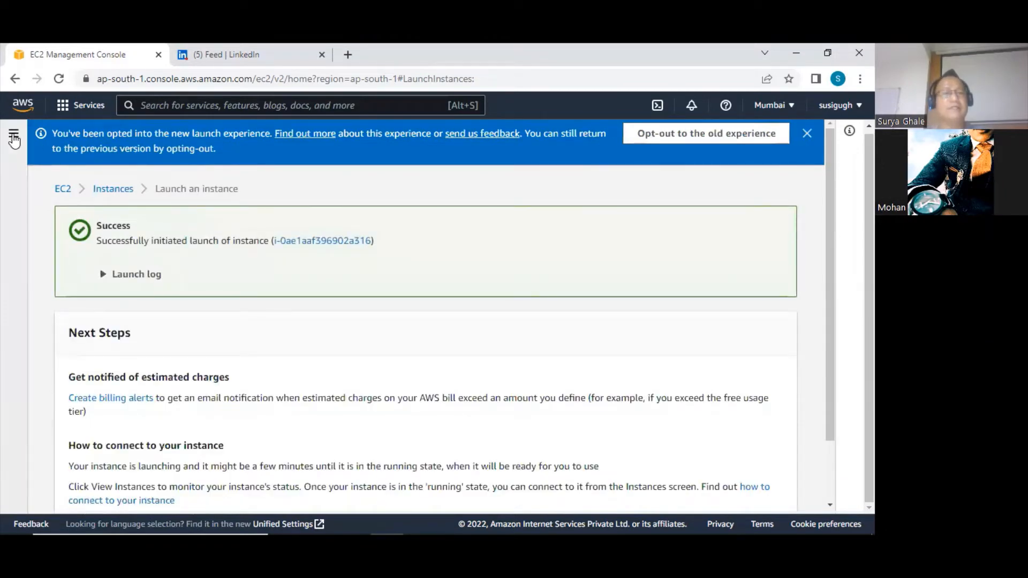
Return to the EC2 dashboard and open the list of owned AMIs.
click(83, 105)
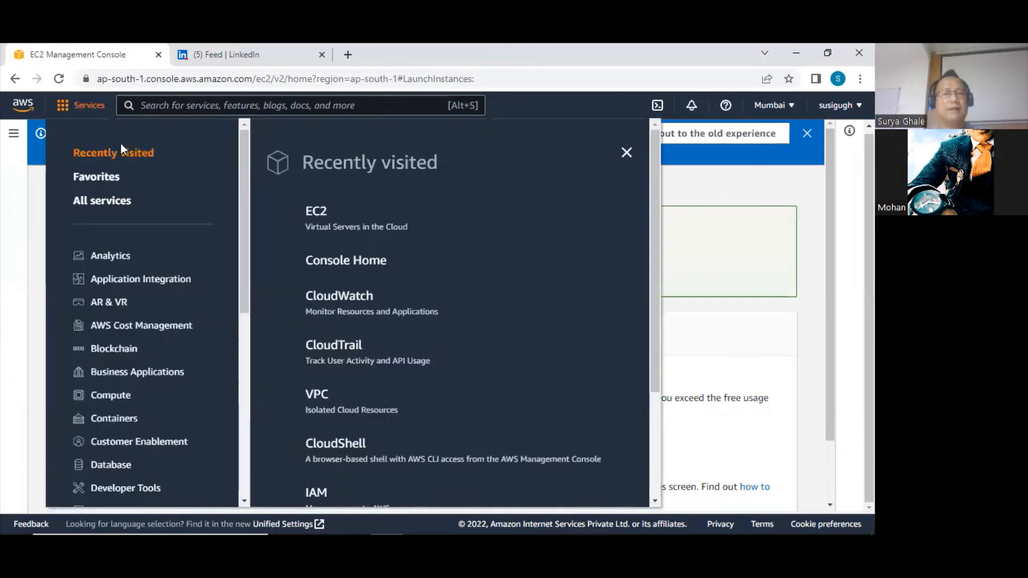
click(316, 212)
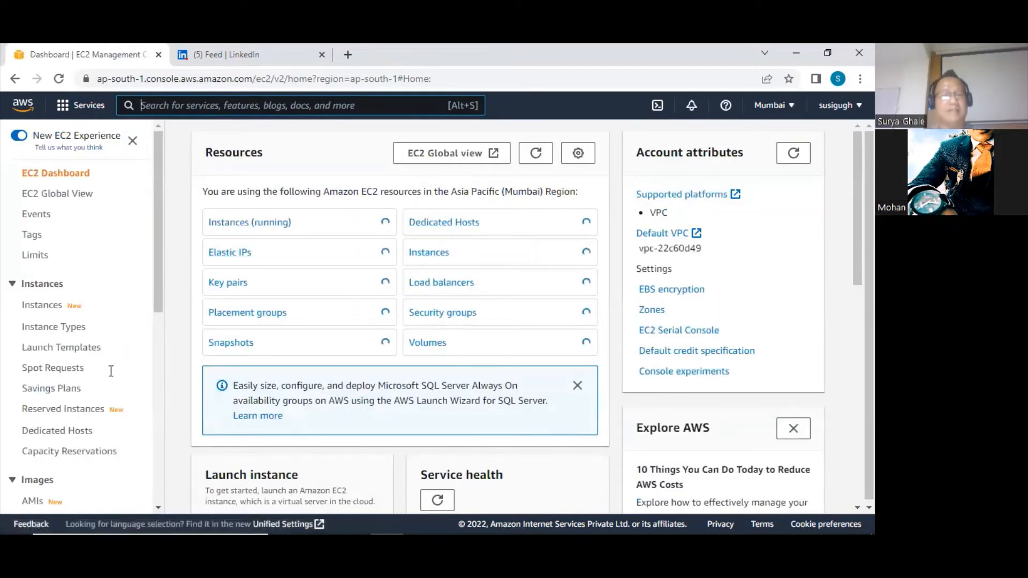
scroll(81, 375, down, 5)
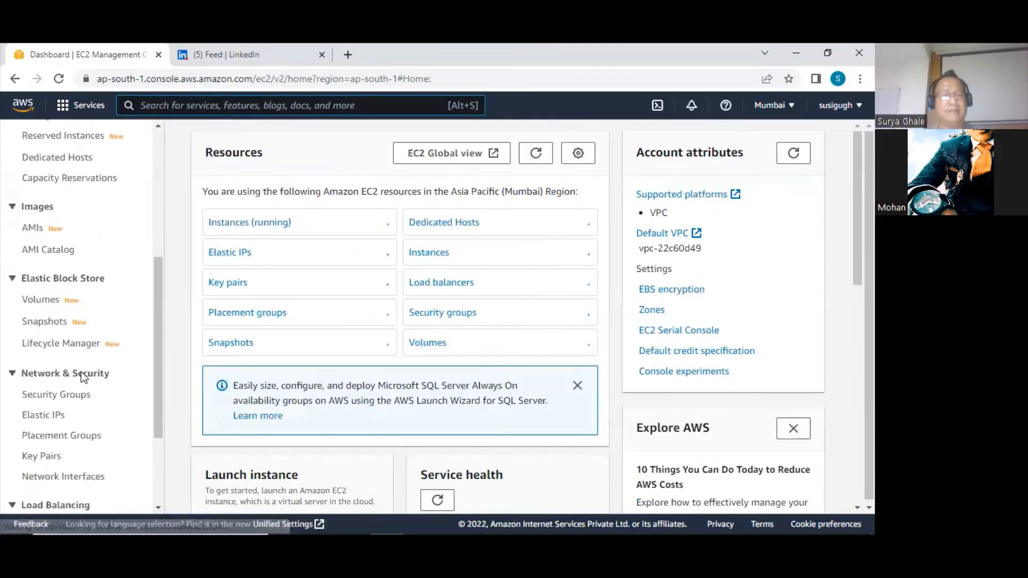
click(31, 231)
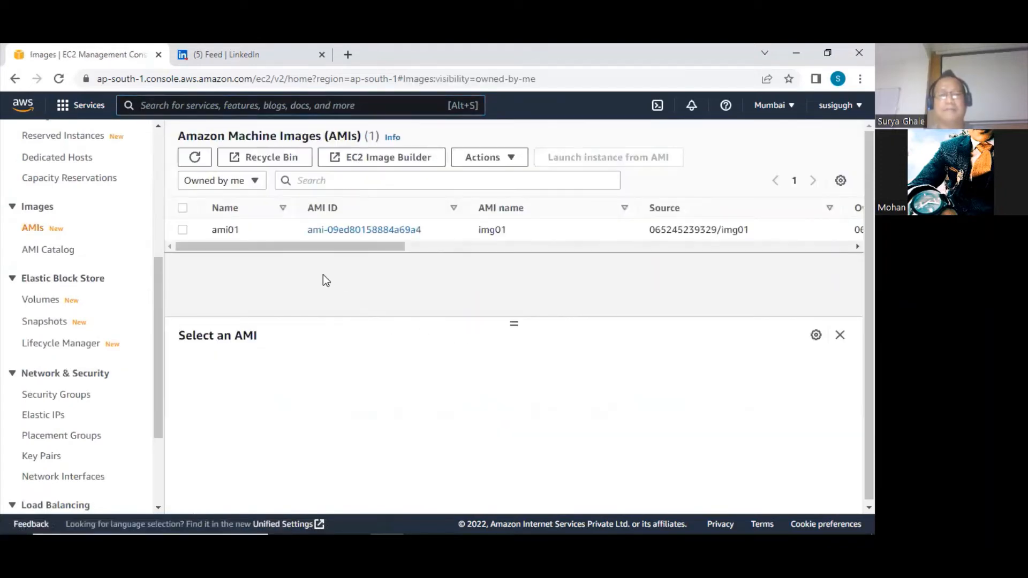
Open the Auto Scaling launch configurations and start creating a new launch configuration.
scroll(107, 308, down, 3)
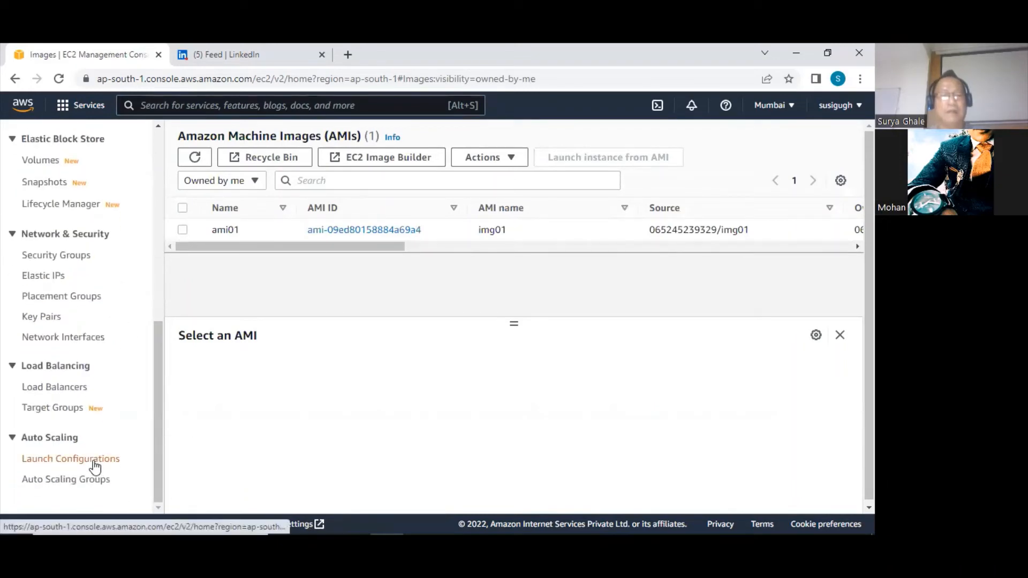
scroll(78, 311, up, 6)
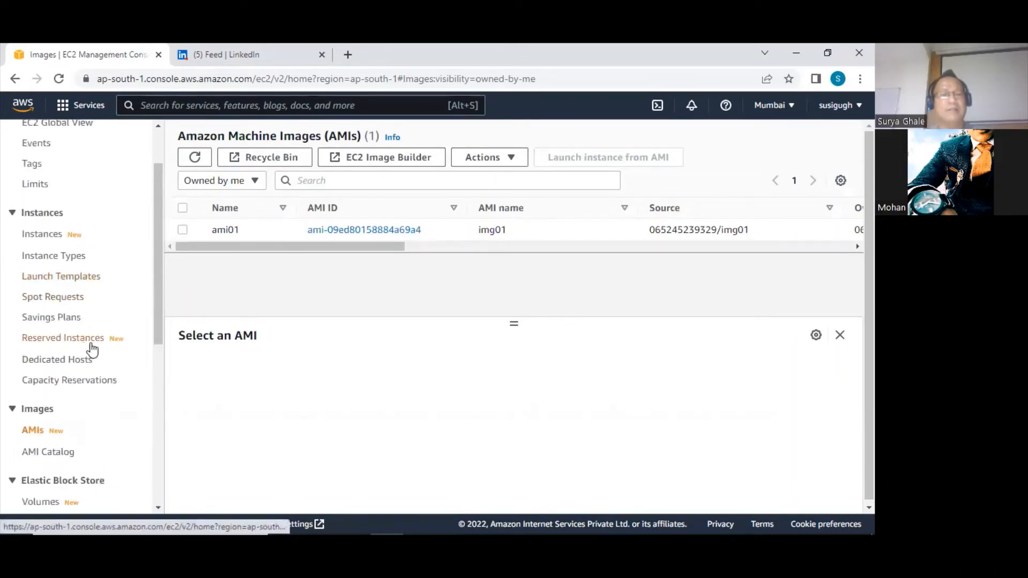
scroll(100, 349, down, 6)
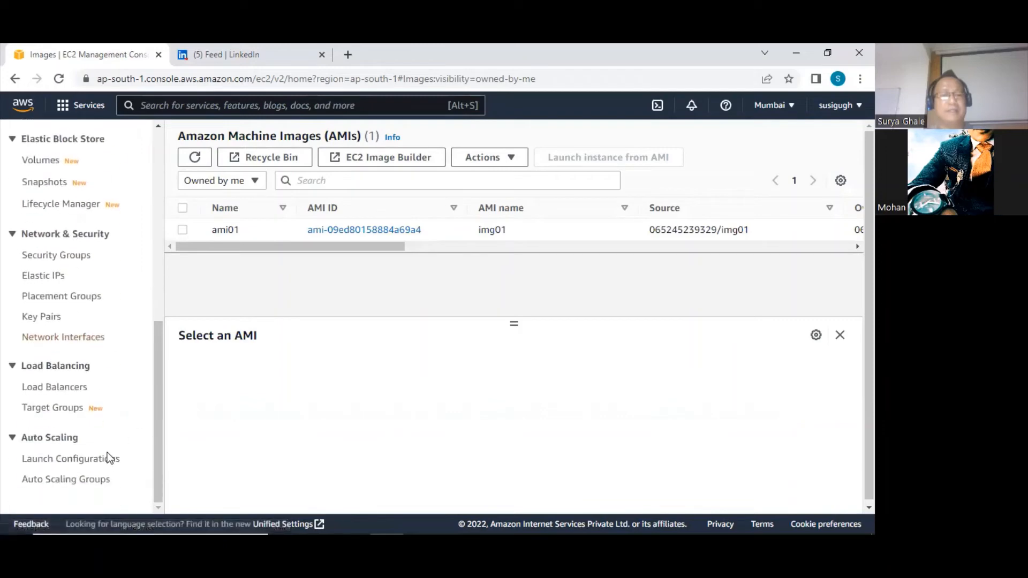
click(67, 460)
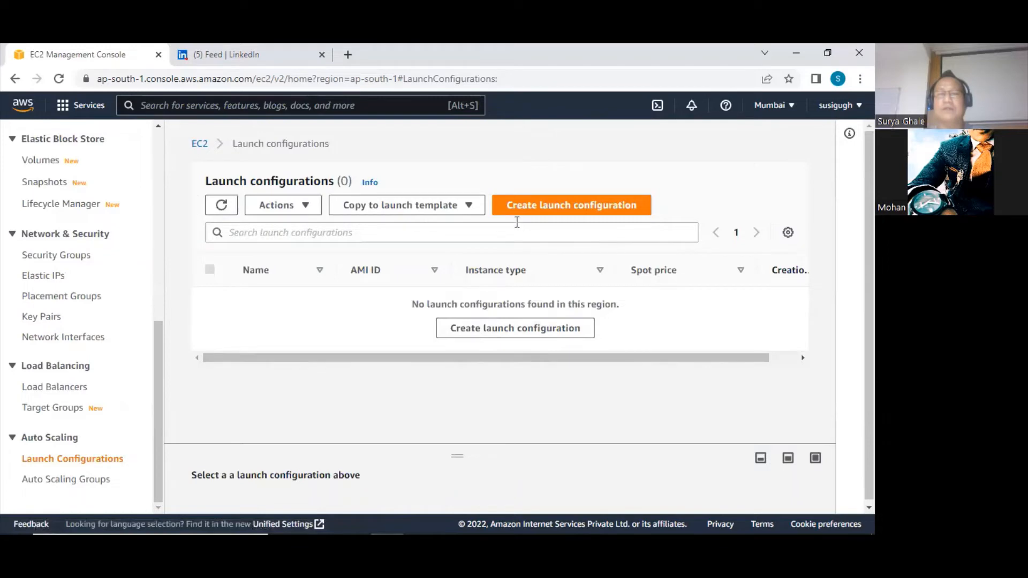
click(488, 329)
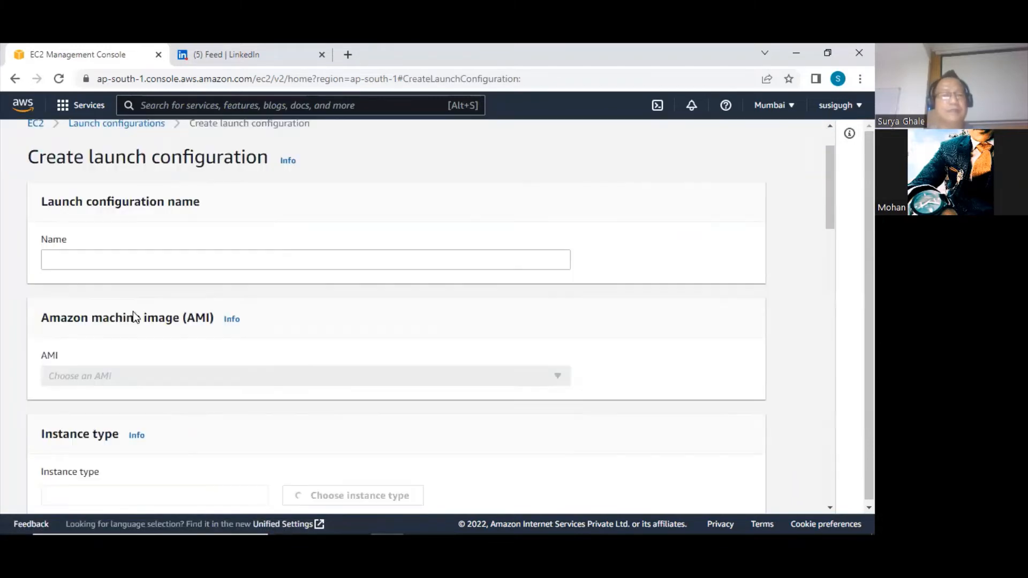
Name the launch configuration lc01 and choose img01 as its AMI.
click(83, 259)
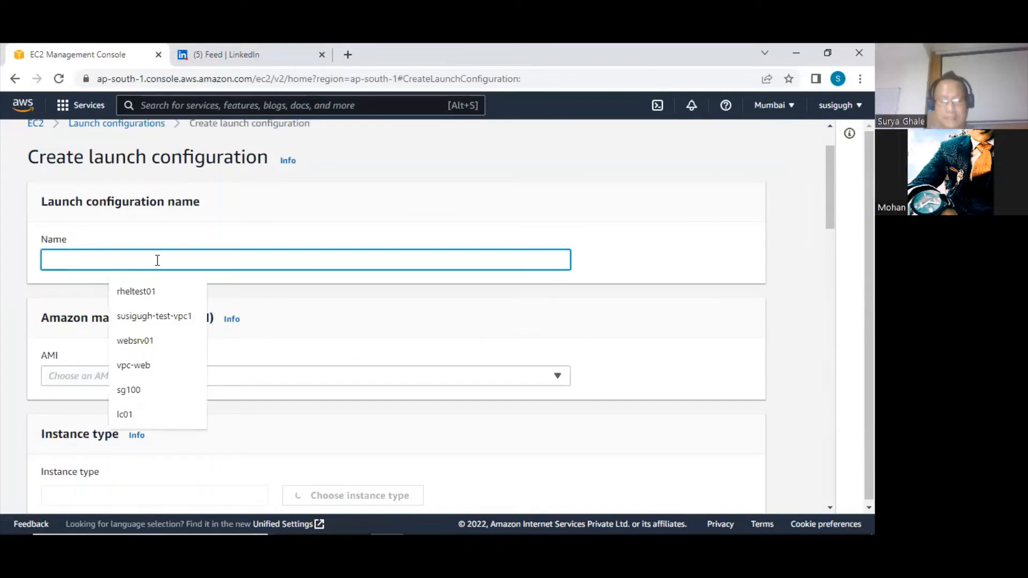
text(lc01)
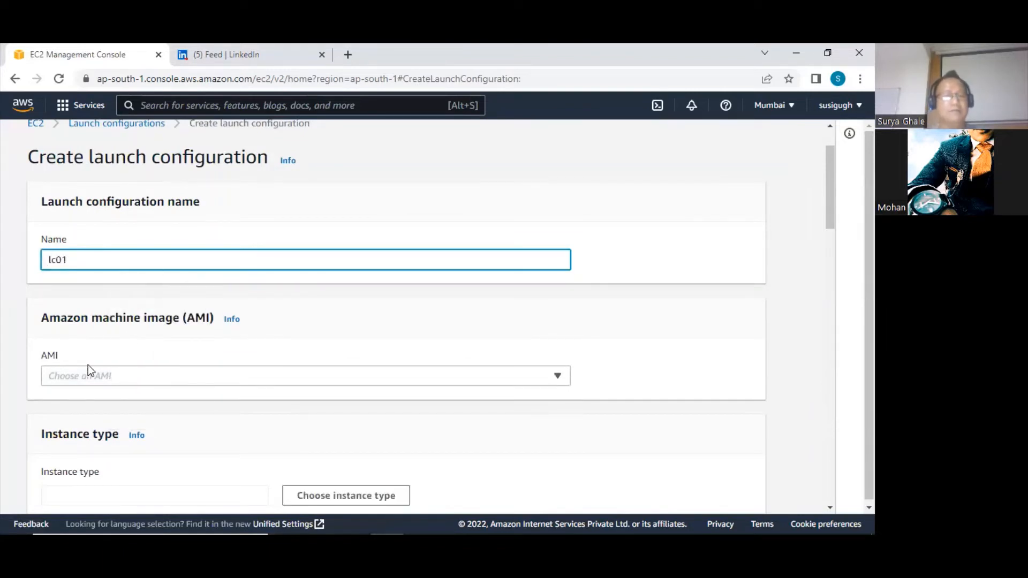
click(83, 375)
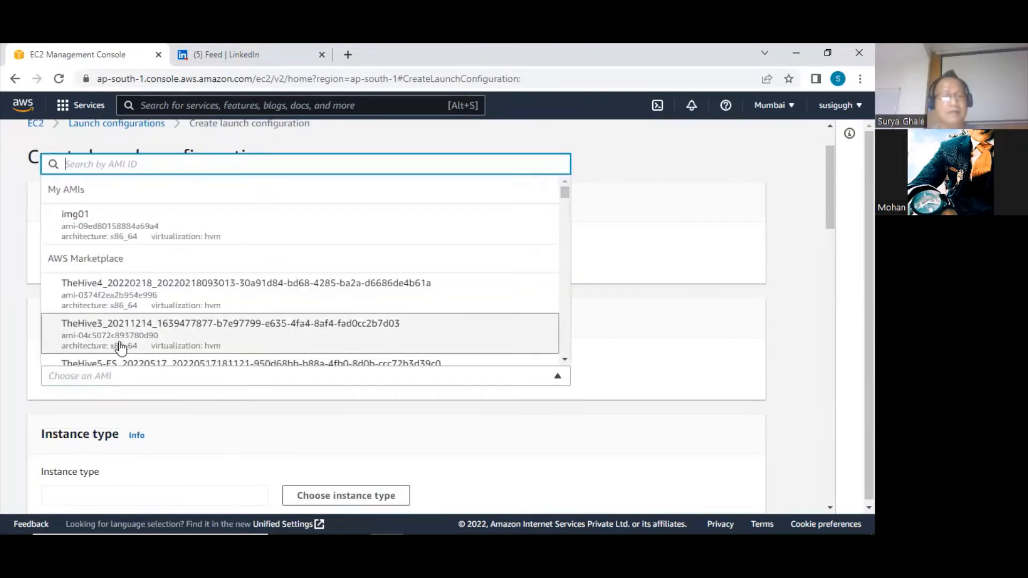
click(83, 219)
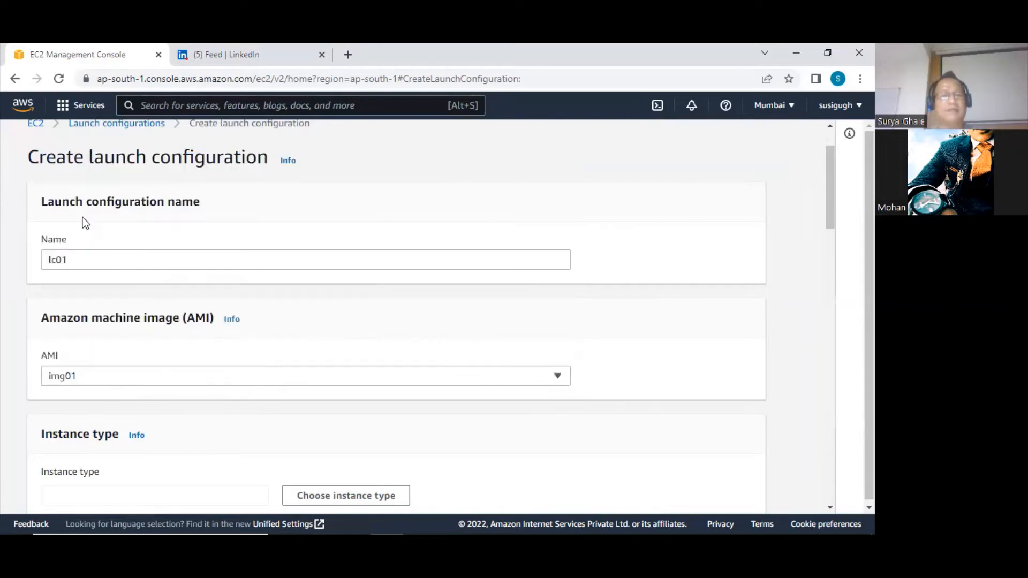
Choose the existing key pair web6eitn01 for login and acknowledge having access to its private key file.
scroll(173, 261, down, 8)
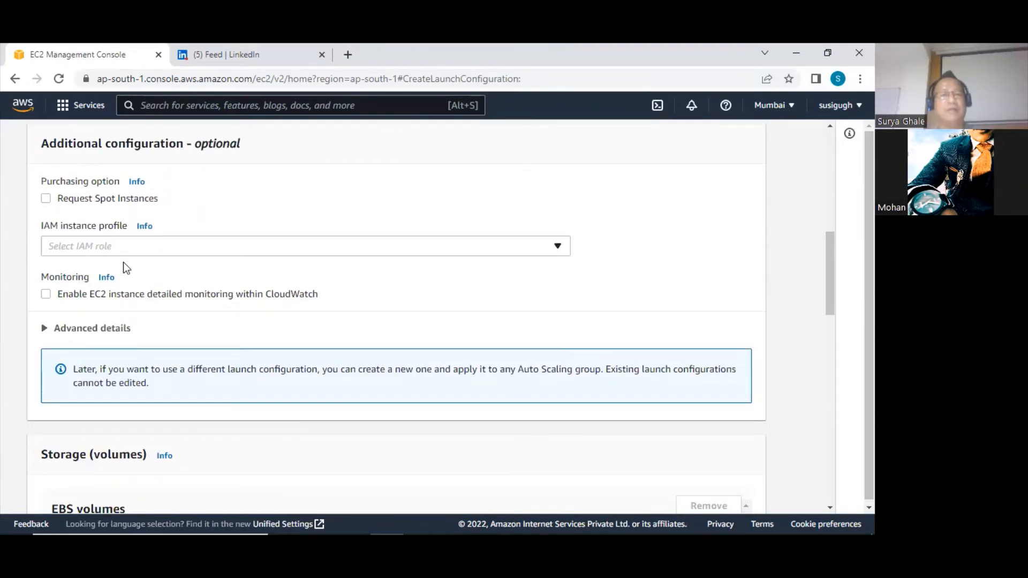
scroll(111, 252, down, 6)
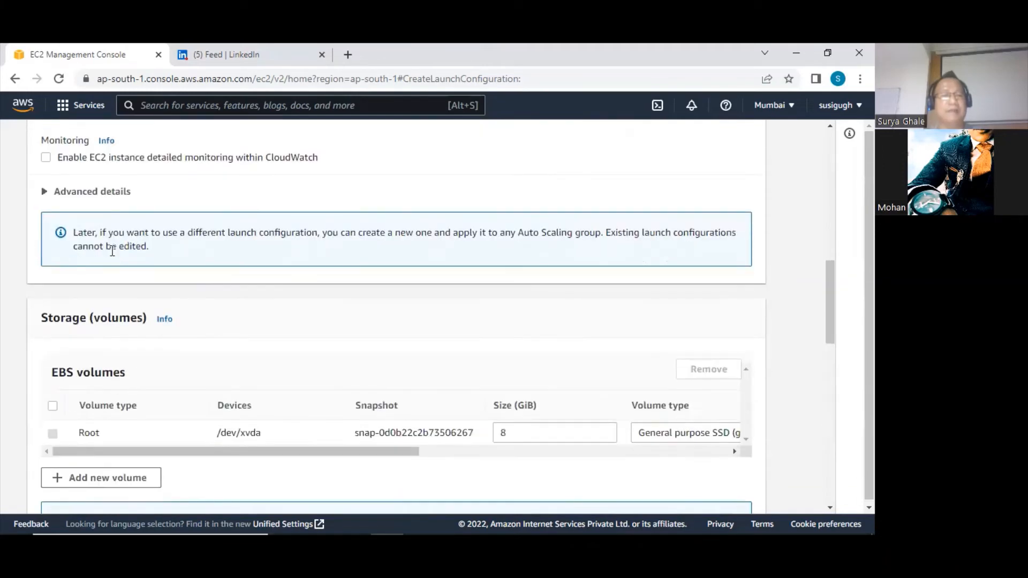
scroll(234, 314, down, 10)
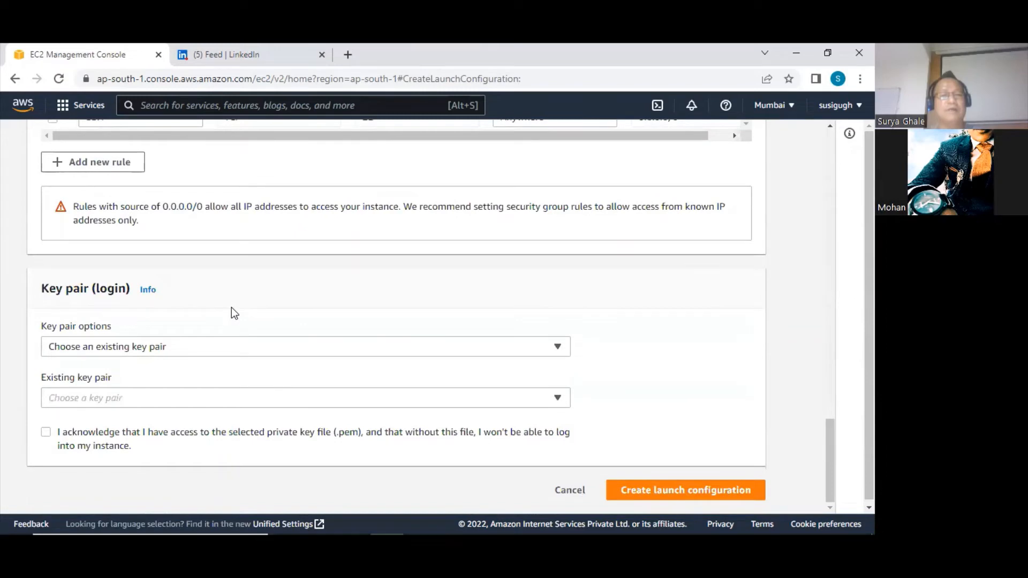
scroll(232, 307, down, 2)
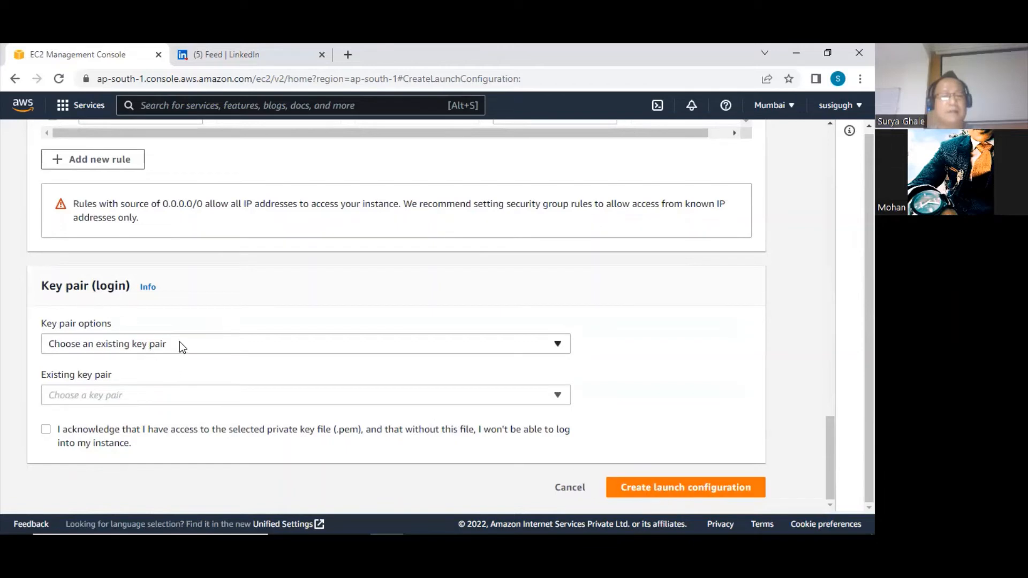
click(149, 395)
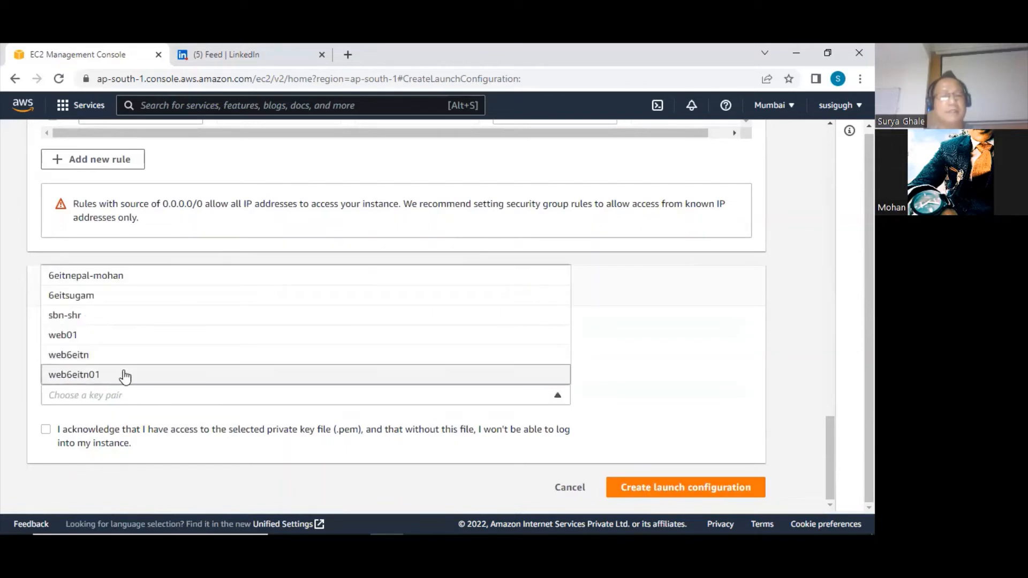
click(88, 377)
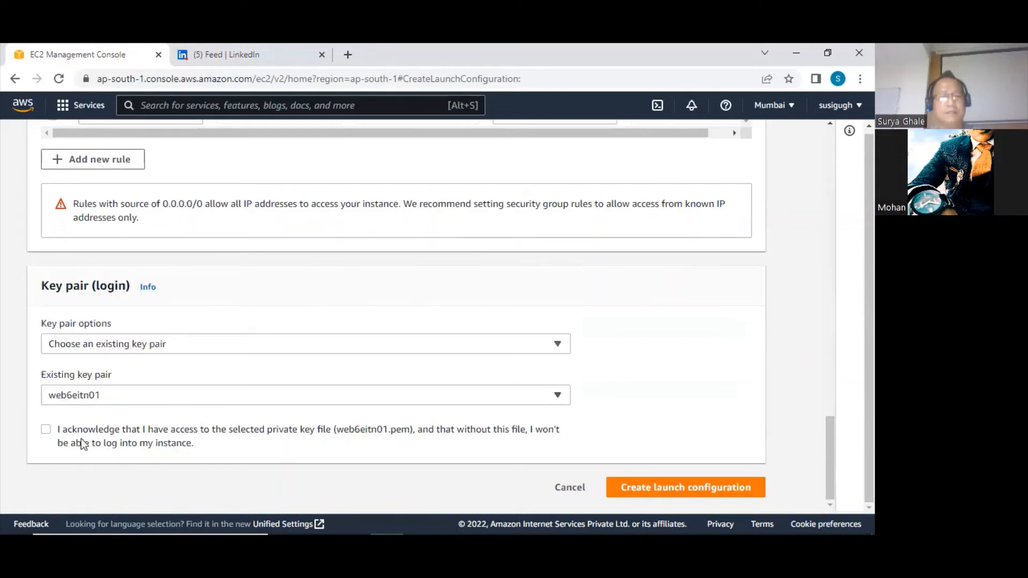
click(46, 430)
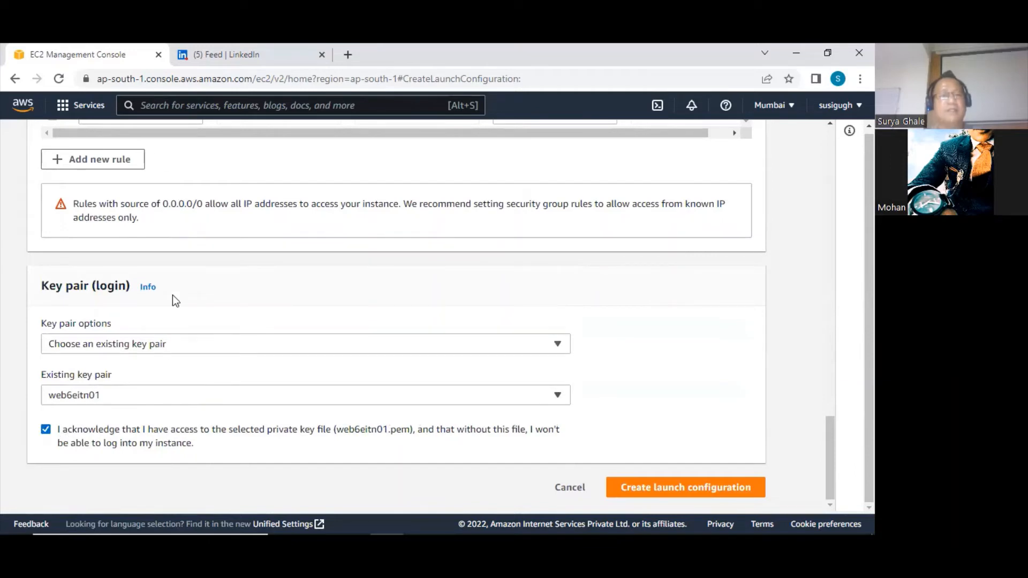
Select the SSH rule in the security group's rules and try to create the launch configuration.
scroll(167, 269, up, 3)
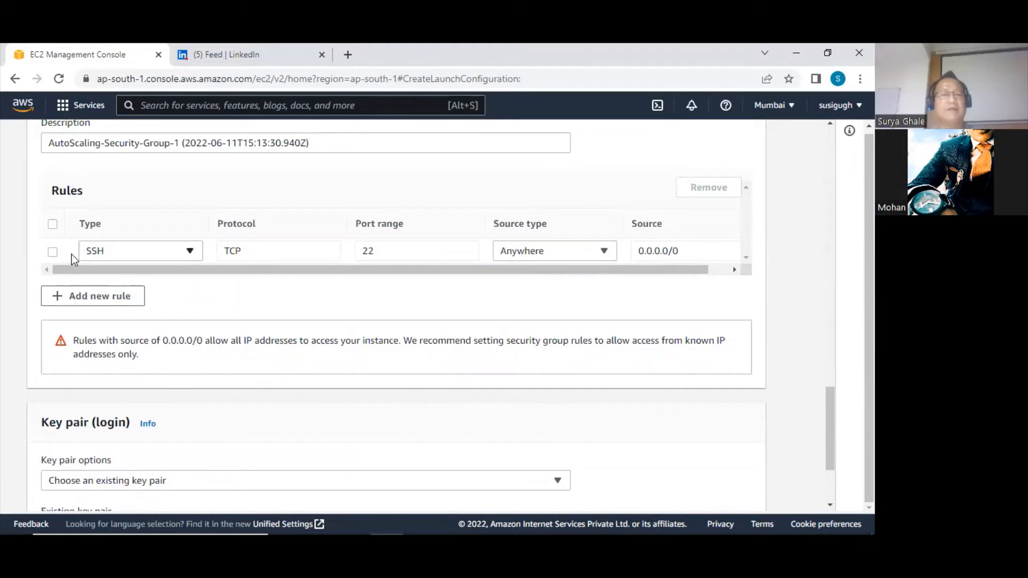
click(53, 252)
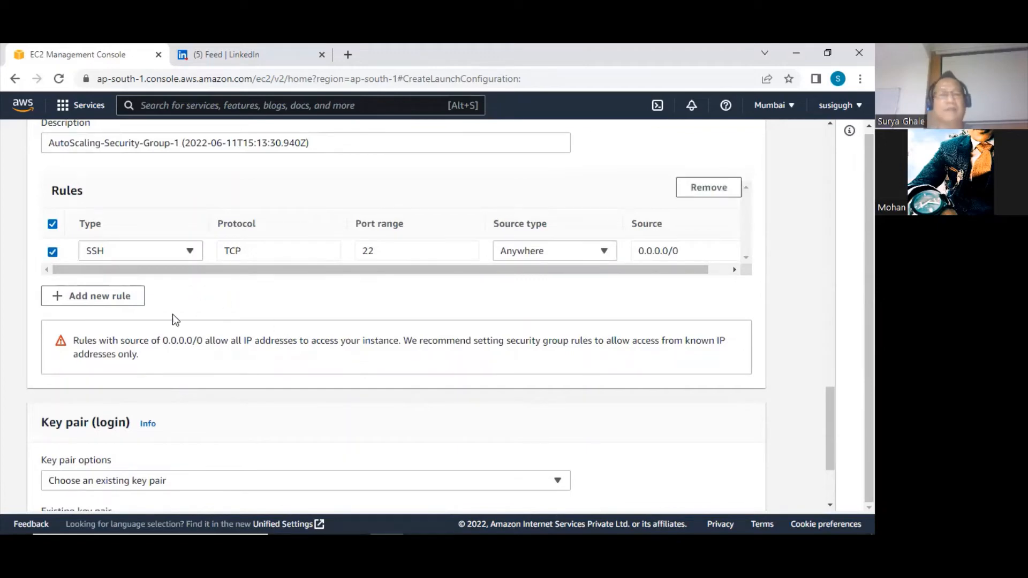
scroll(172, 317, down, 1)
scroll(175, 315, up, 2)
scroll(175, 315, down, 4)
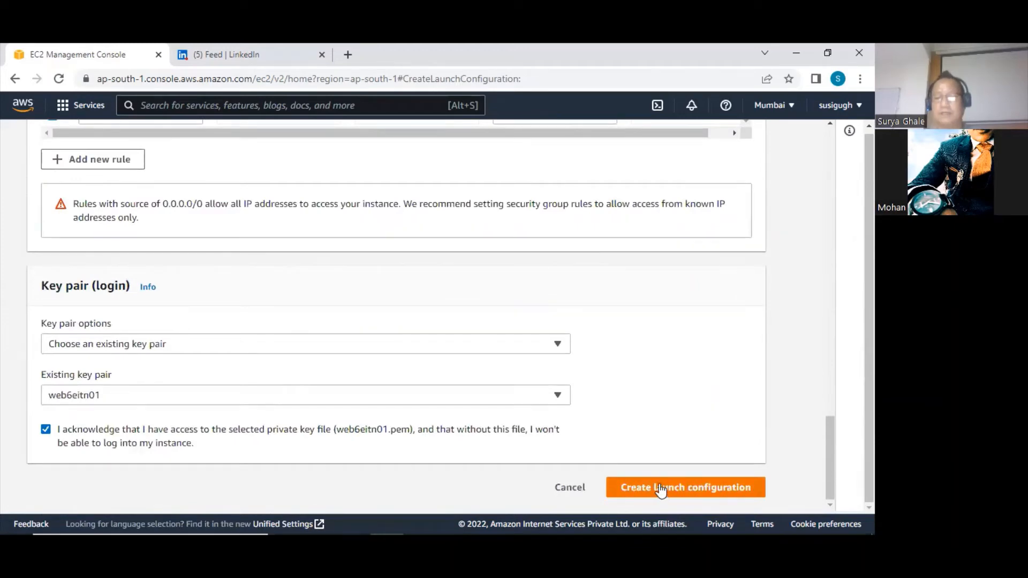
click(661, 487)
scroll(266, 314, down, 1)
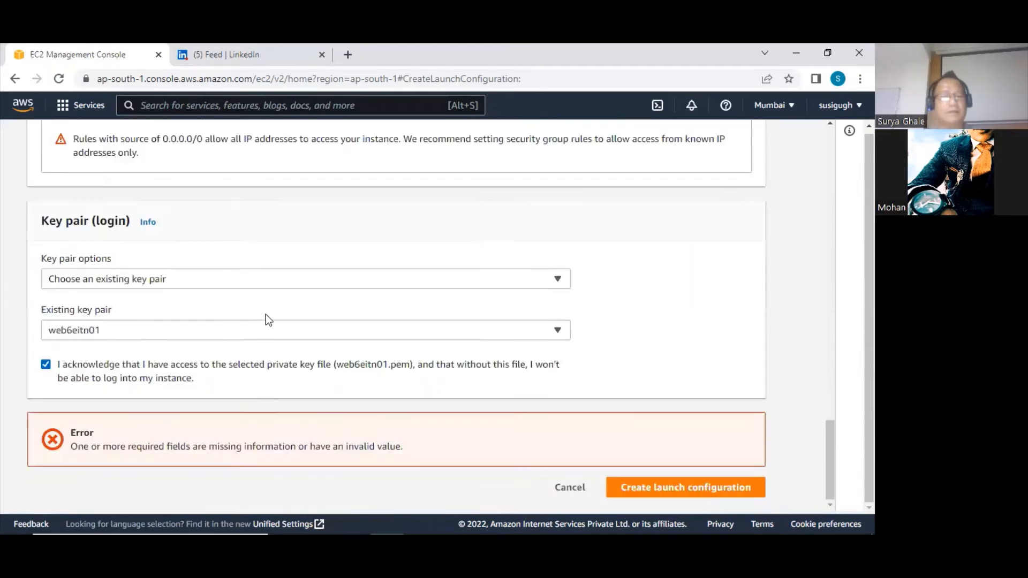
Find the t2. instance types, choose t2.micro for the launch configuration, and create the configuration.
scroll(265, 315, up, 5)
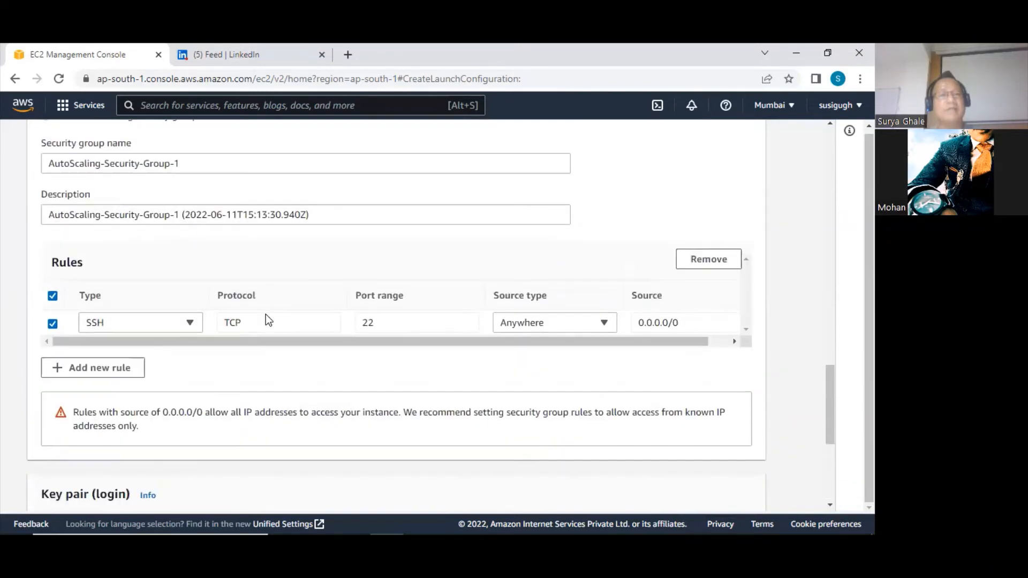
scroll(266, 314, up, 10)
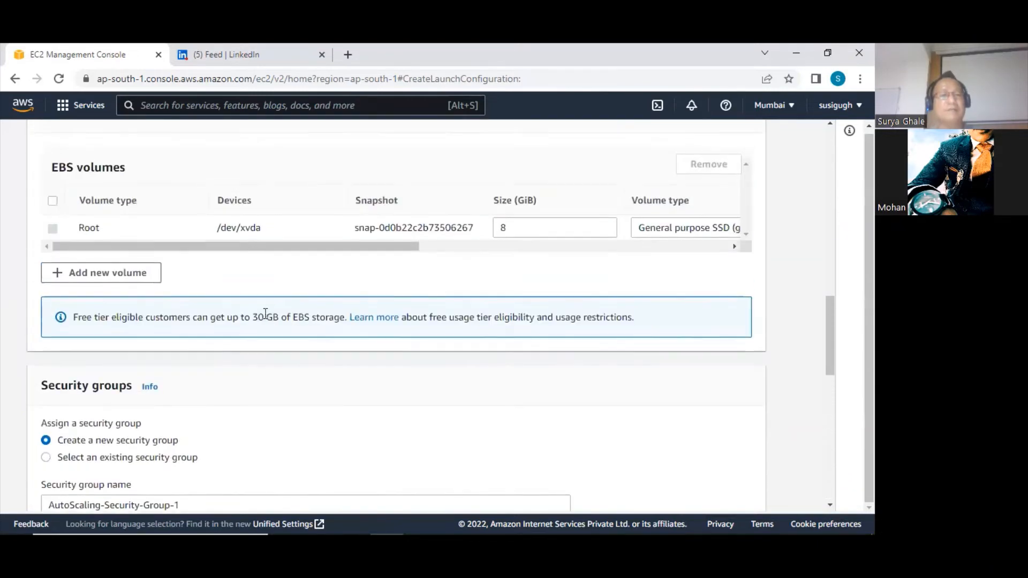
scroll(266, 314, up, 6)
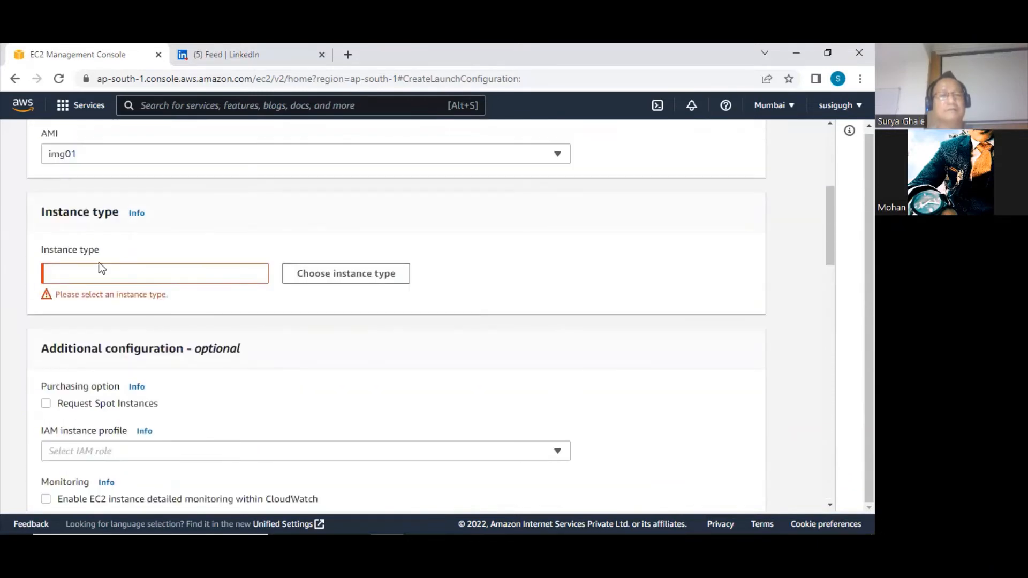
click(90, 266)
click(362, 279)
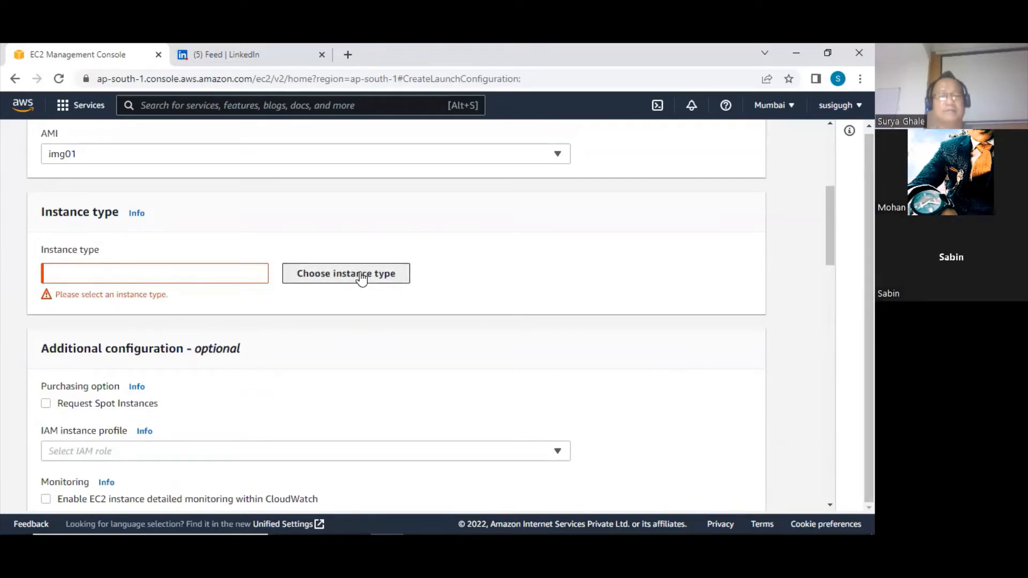
click(361, 277)
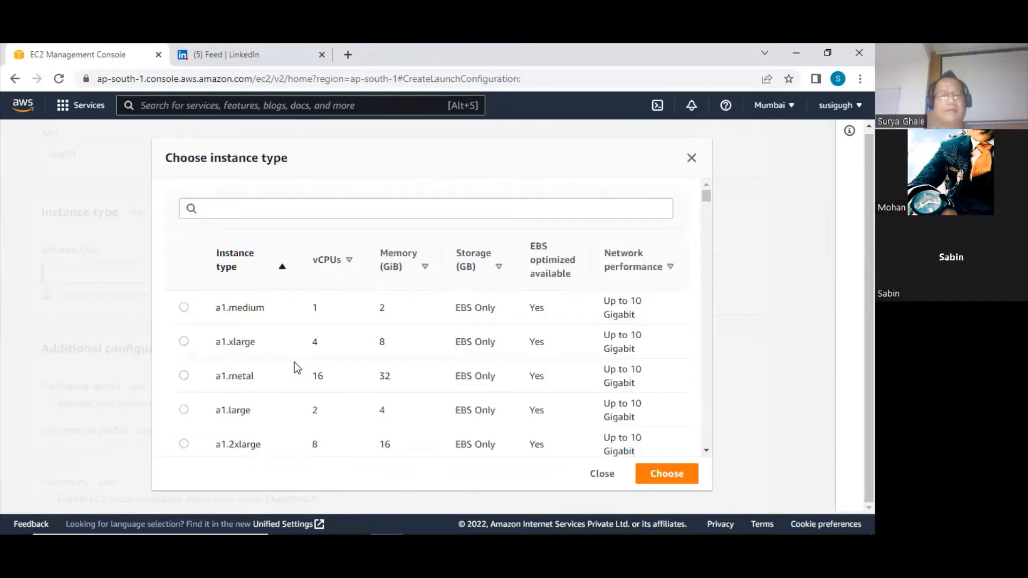
scroll(278, 347, down, 5)
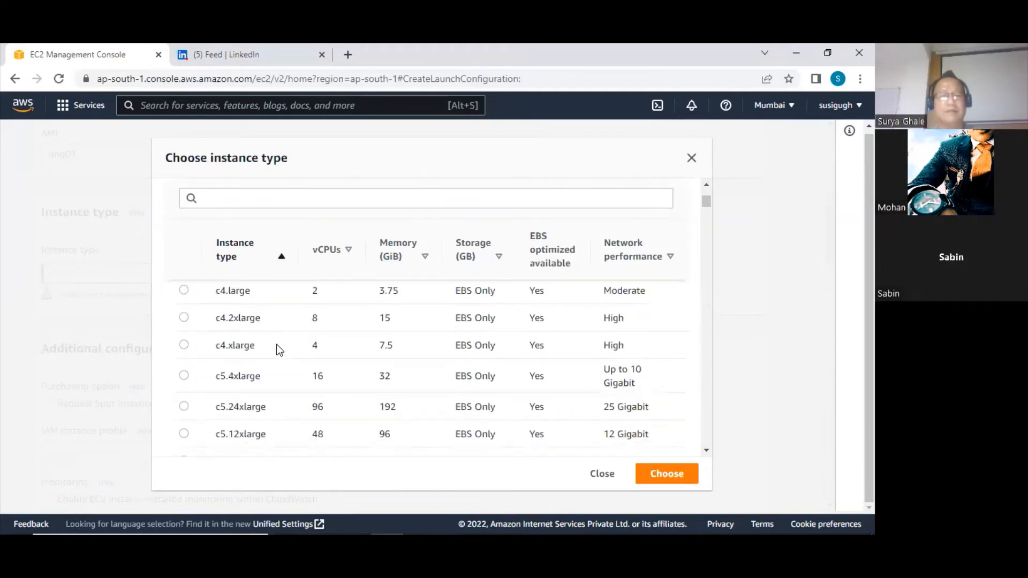
scroll(274, 339, down, 8)
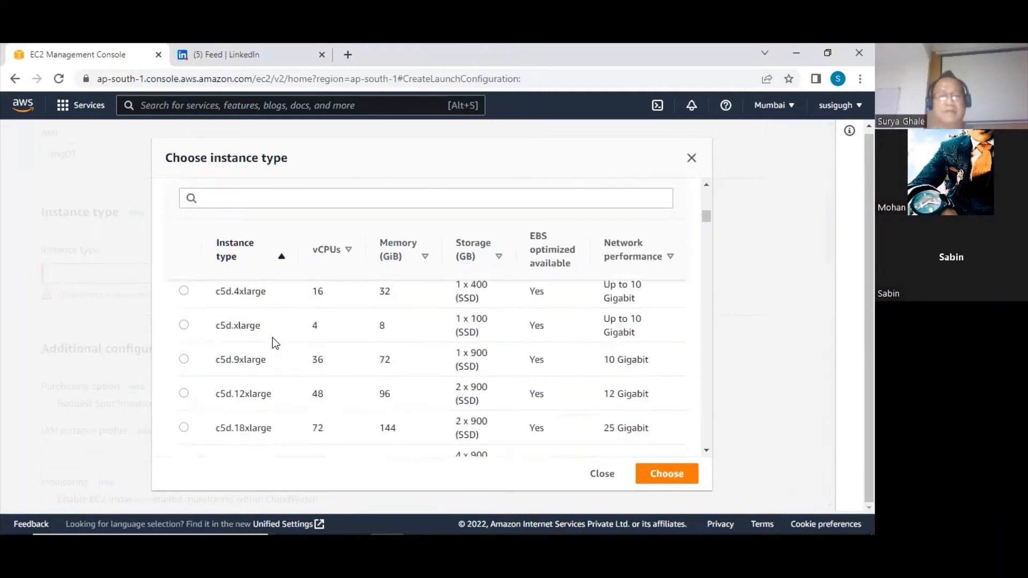
scroll(271, 337, down, 8)
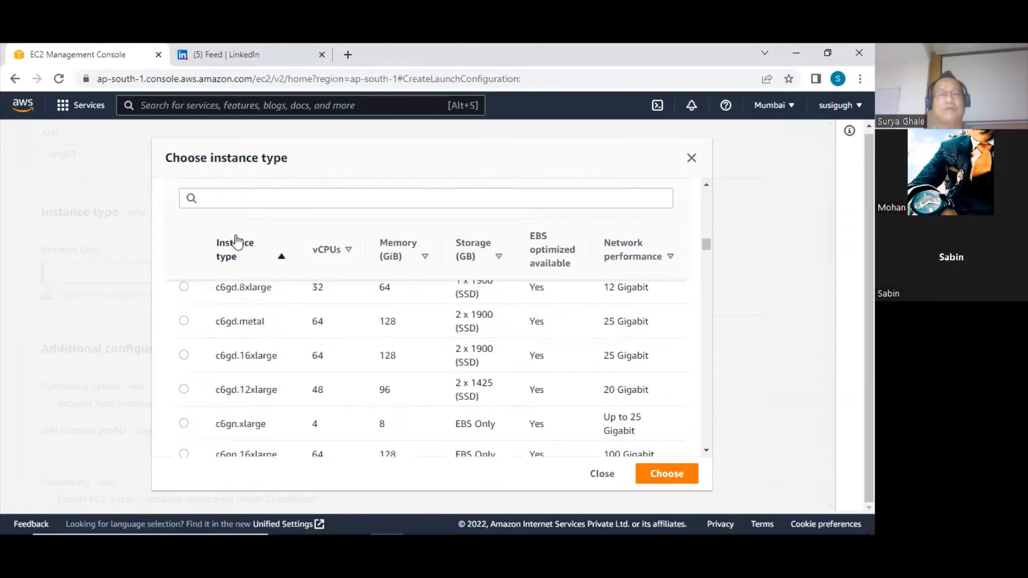
click(238, 200)
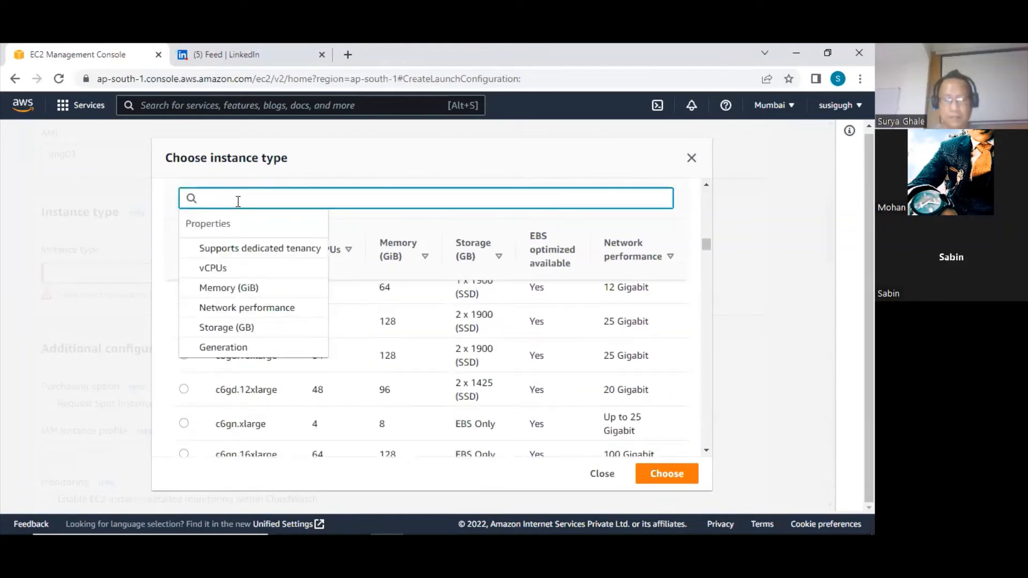
text(t2.)
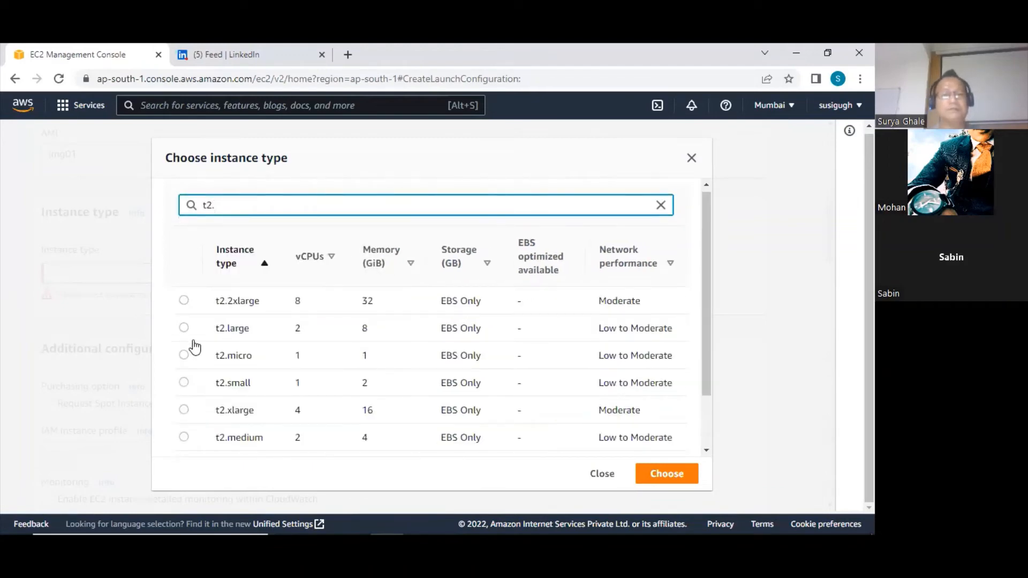
click(188, 358)
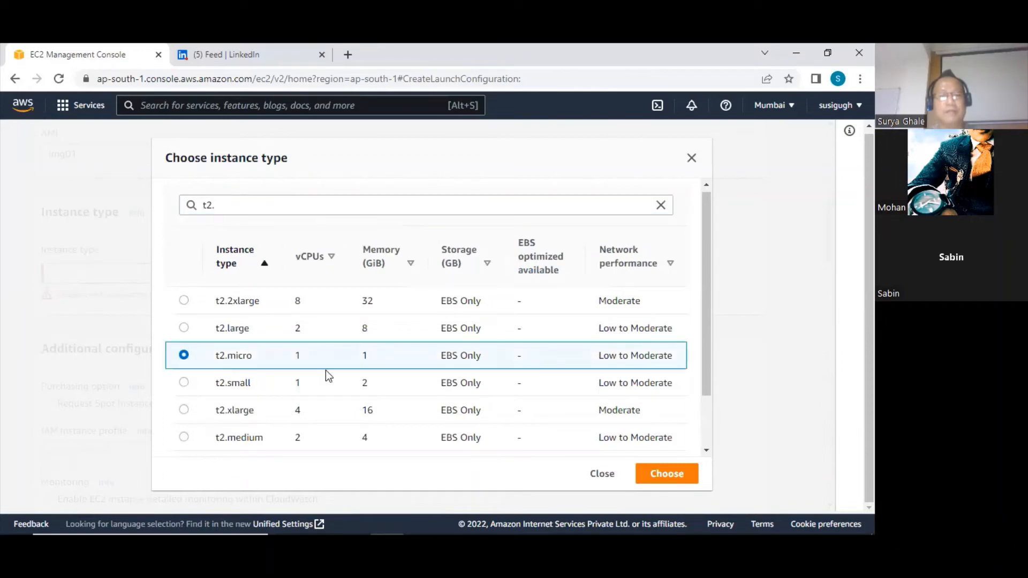
click(663, 478)
scroll(222, 299, down, 15)
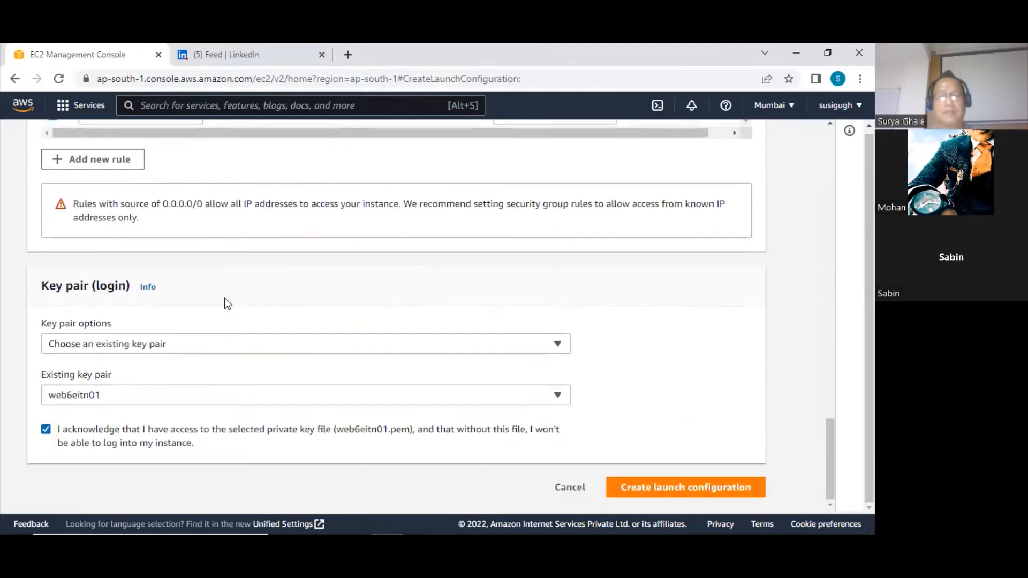
click(651, 488)
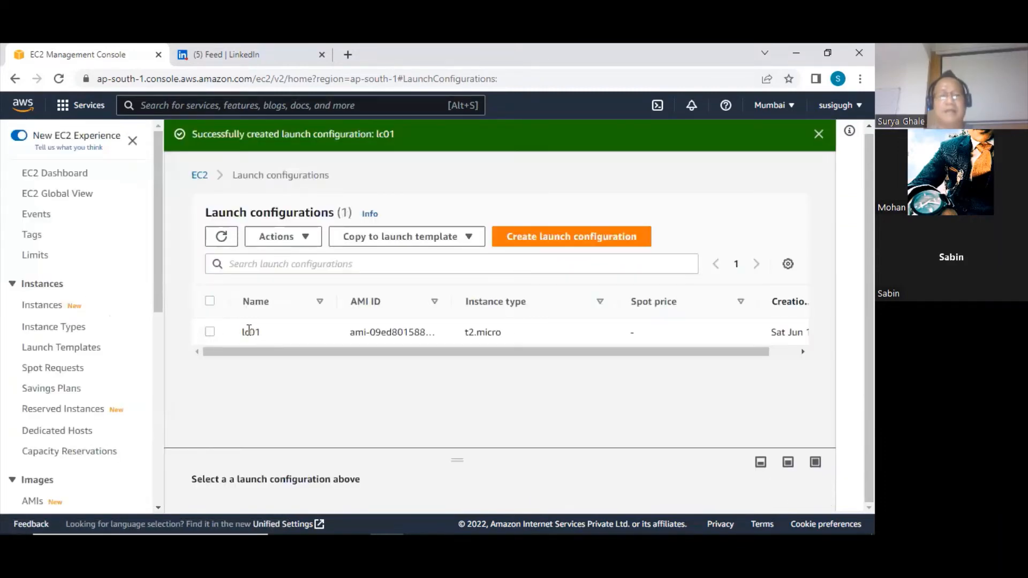
Select the lc01 launch configuration in the list and look through its details.
click(210, 332)
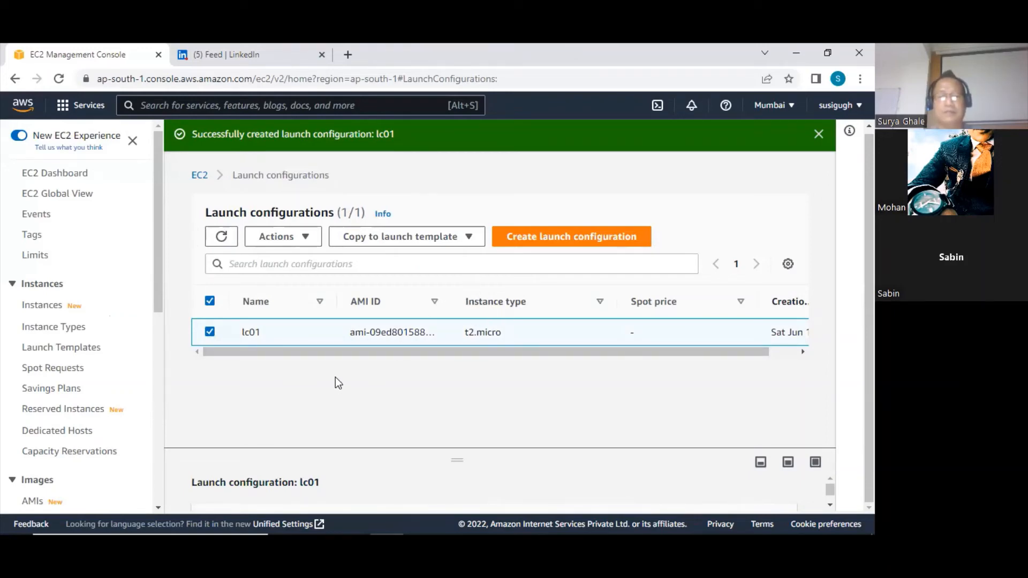
scroll(385, 474, down, 2)
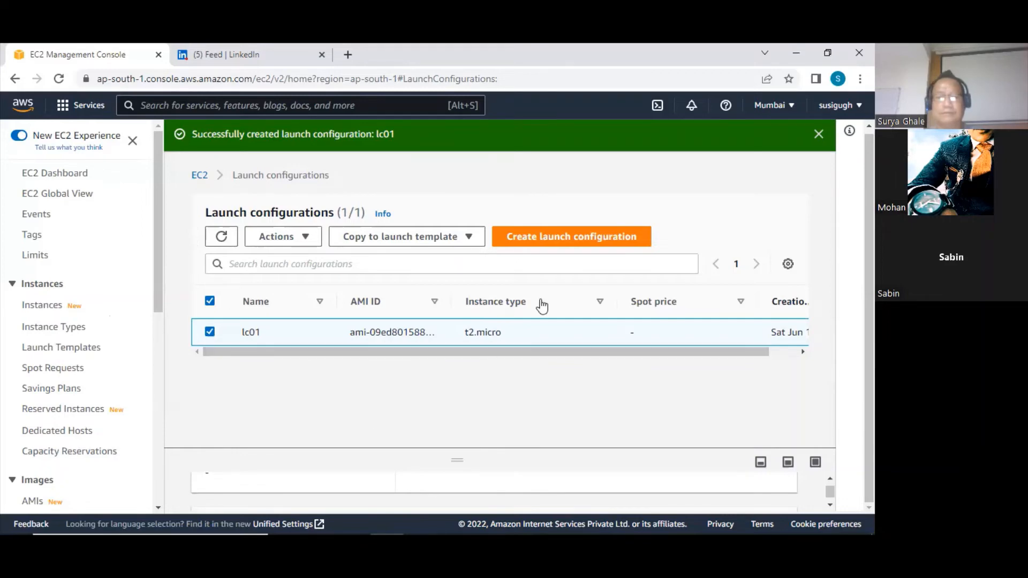
drag(661, 250, 651, 287)
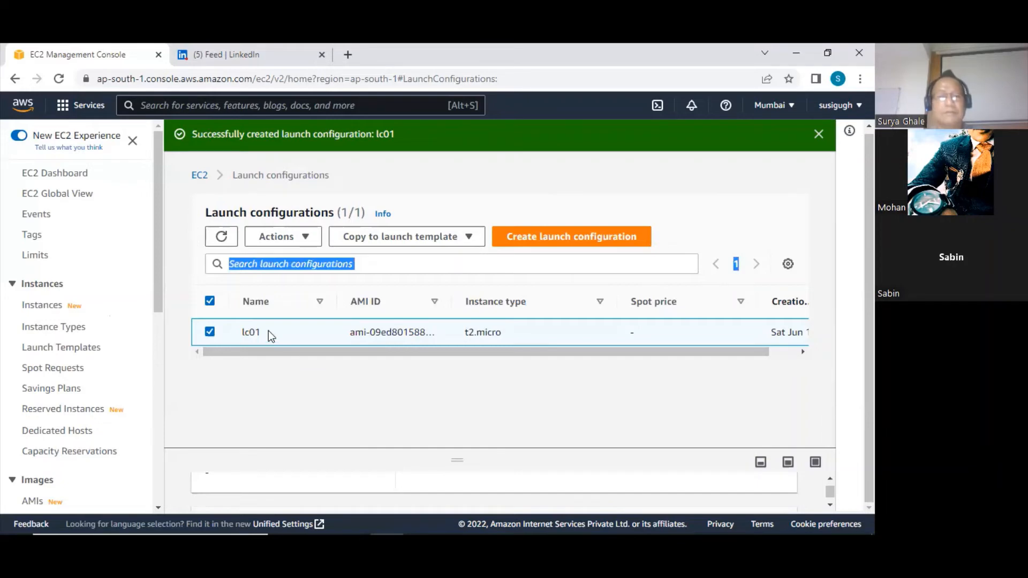
scroll(753, 480, down, 5)
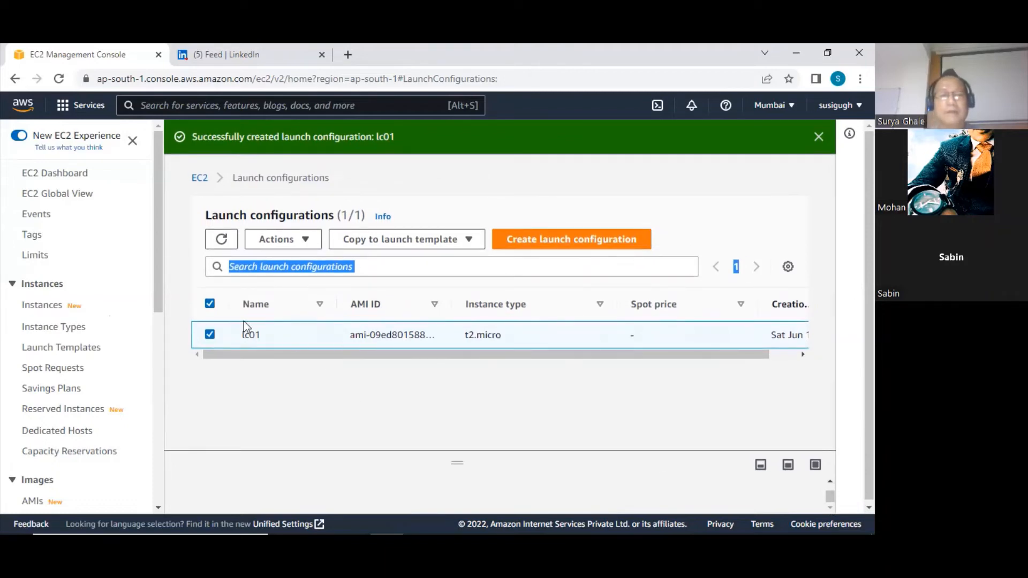
click(279, 267)
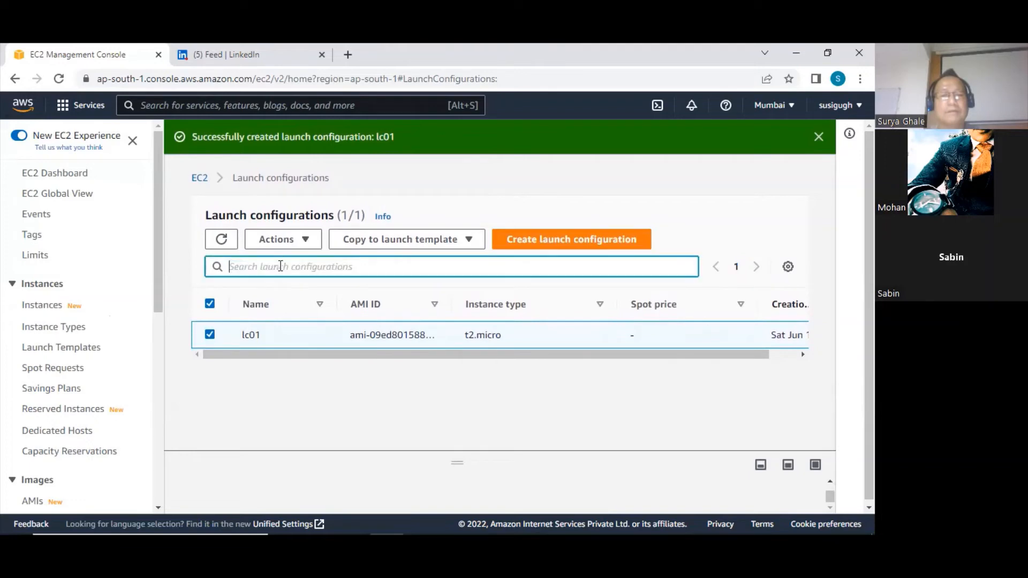
click(210, 334)
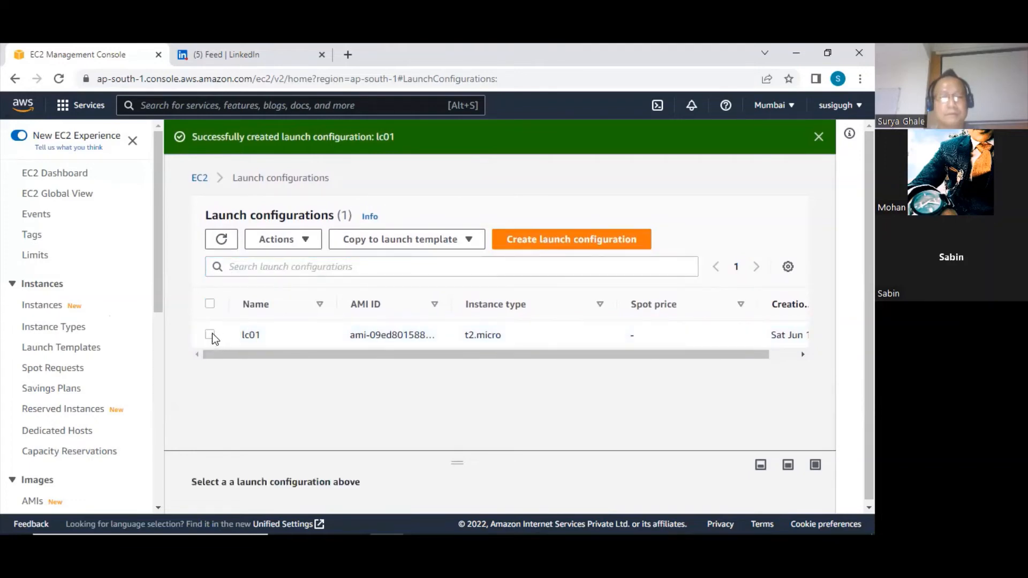
click(210, 335)
scroll(297, 473, down, 2)
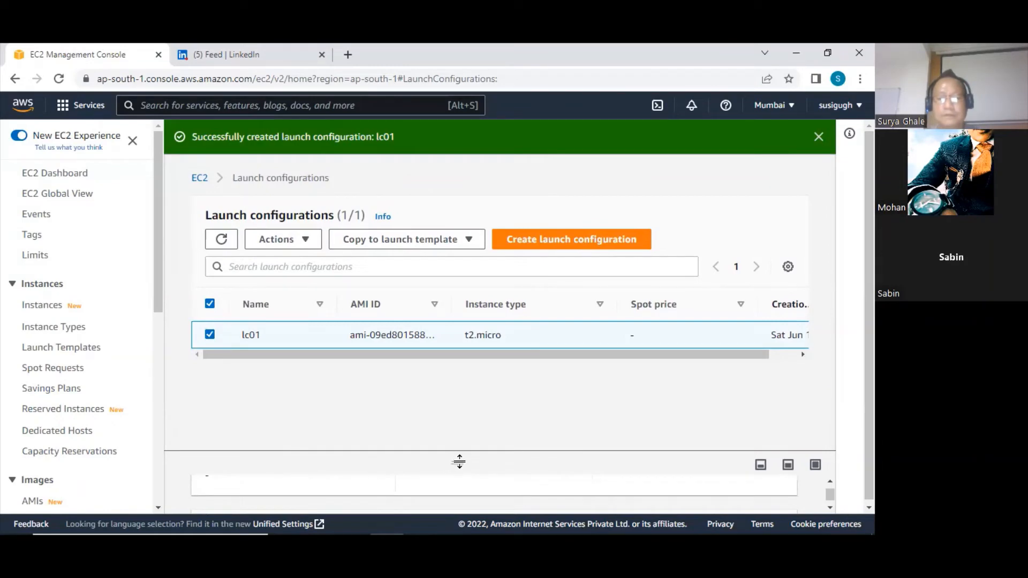
Enlarge the details pane of the lc01 launch configuration and review its storage volumes.
drag(459, 461, 463, 350)
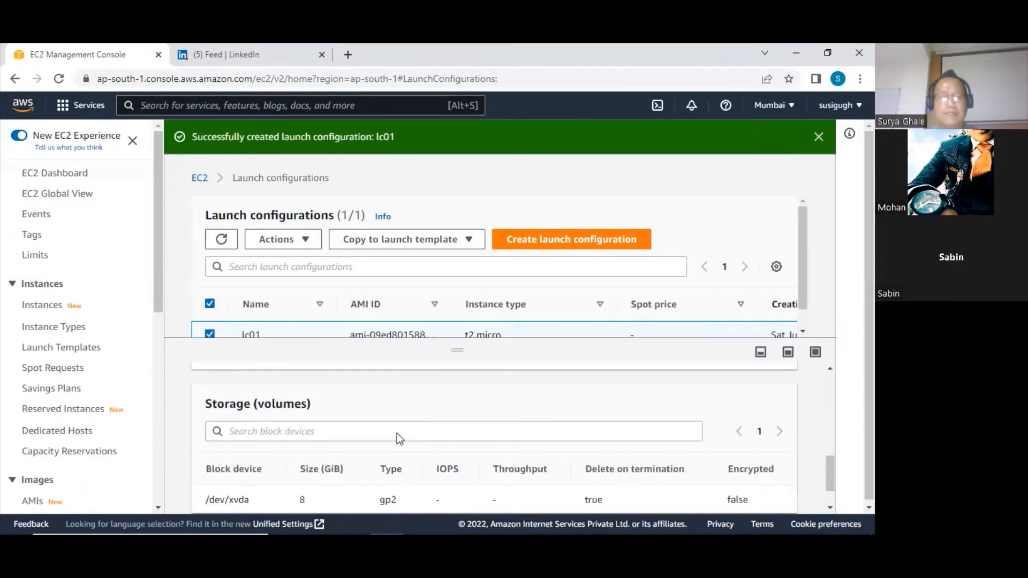
scroll(397, 433, up, 3)
scroll(368, 453, down, 3)
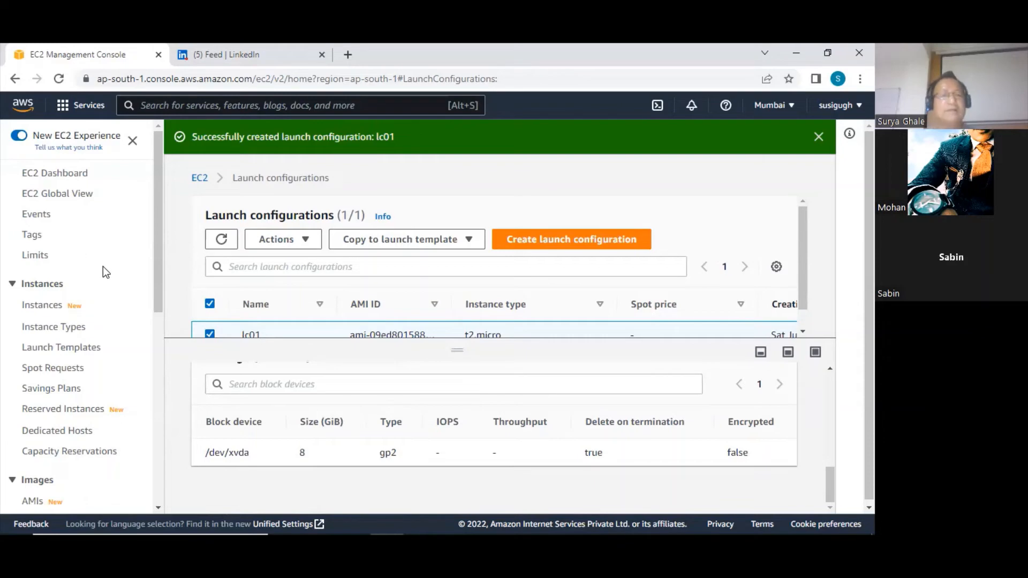
Start creating a new Auto Scaling group and name it asg02.
scroll(105, 267, down, 8)
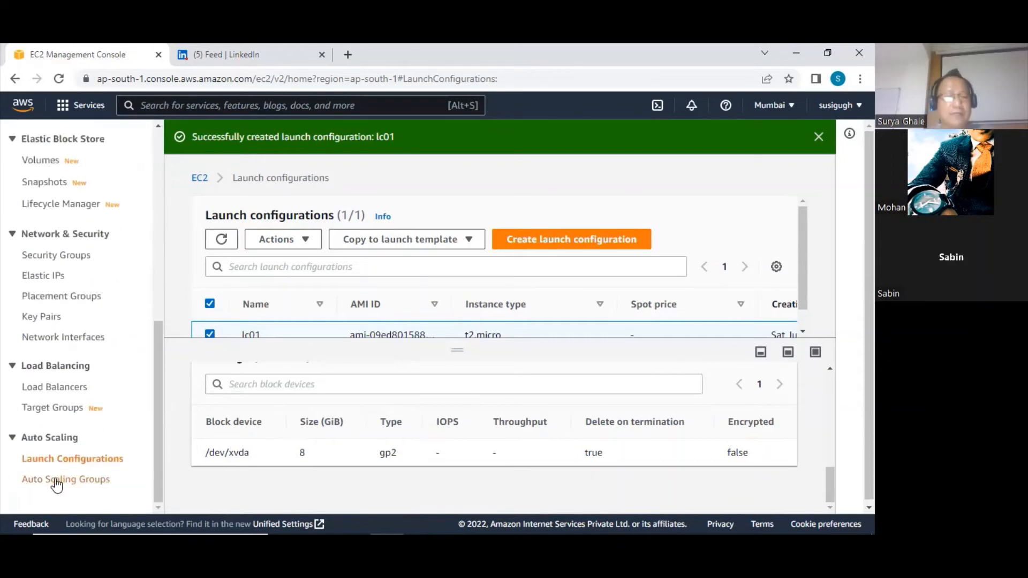
click(56, 481)
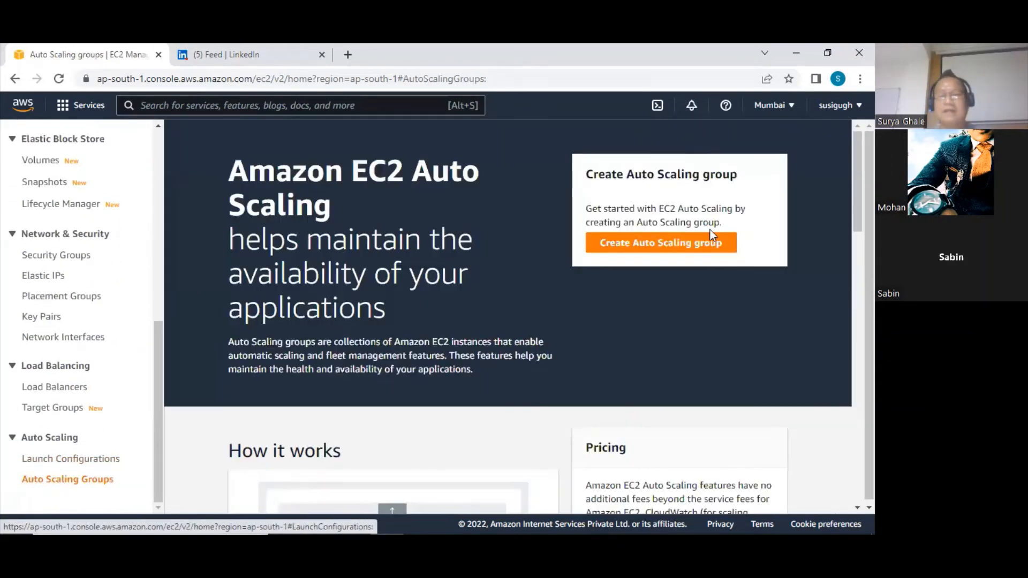
click(649, 248)
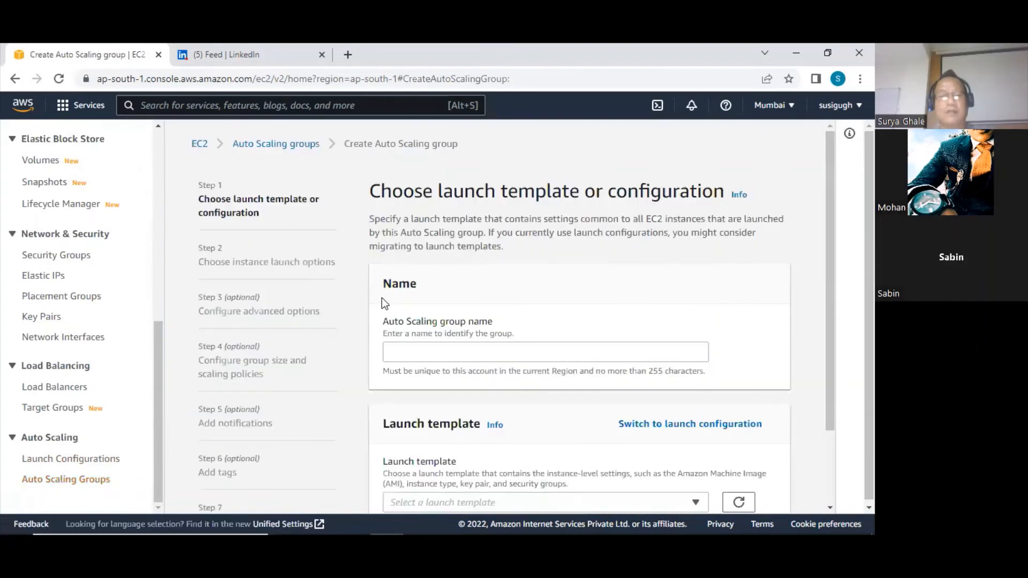
click(410, 358)
text(asg02)
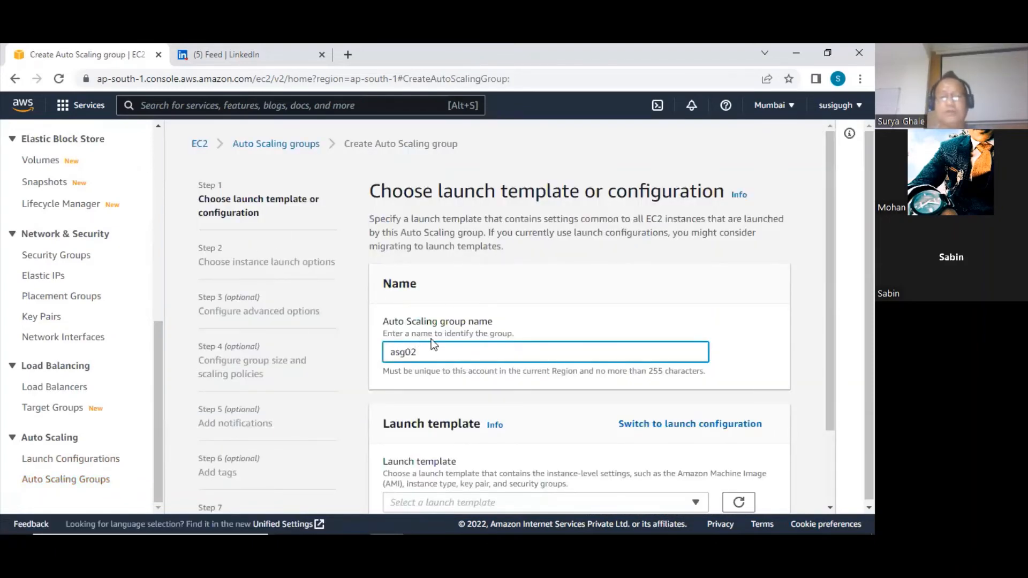
Base the group on a launch configuration instead of a launch template, choose lc01, and continue to the launch options.
scroll(432, 339, down, 3)
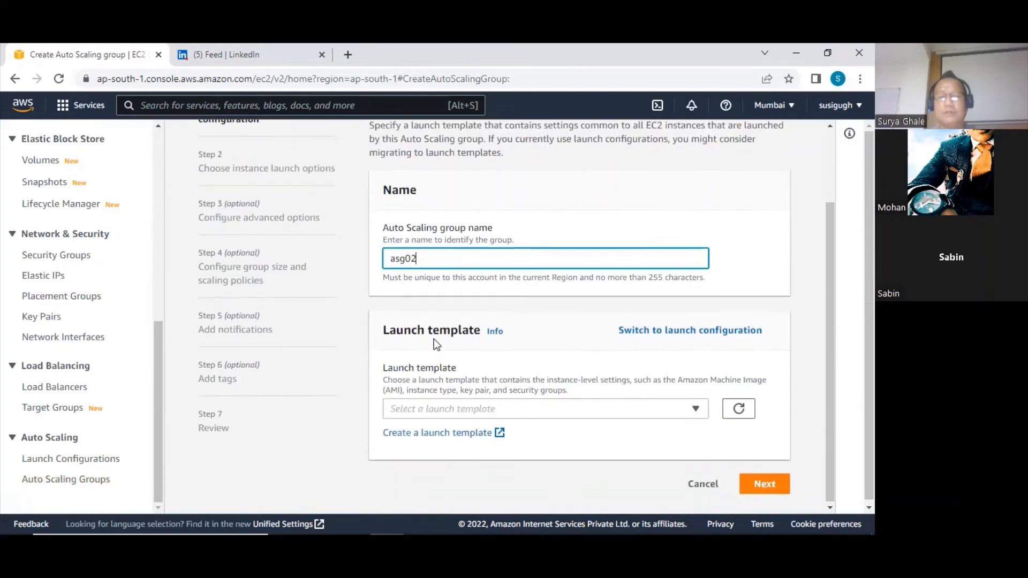
click(650, 330)
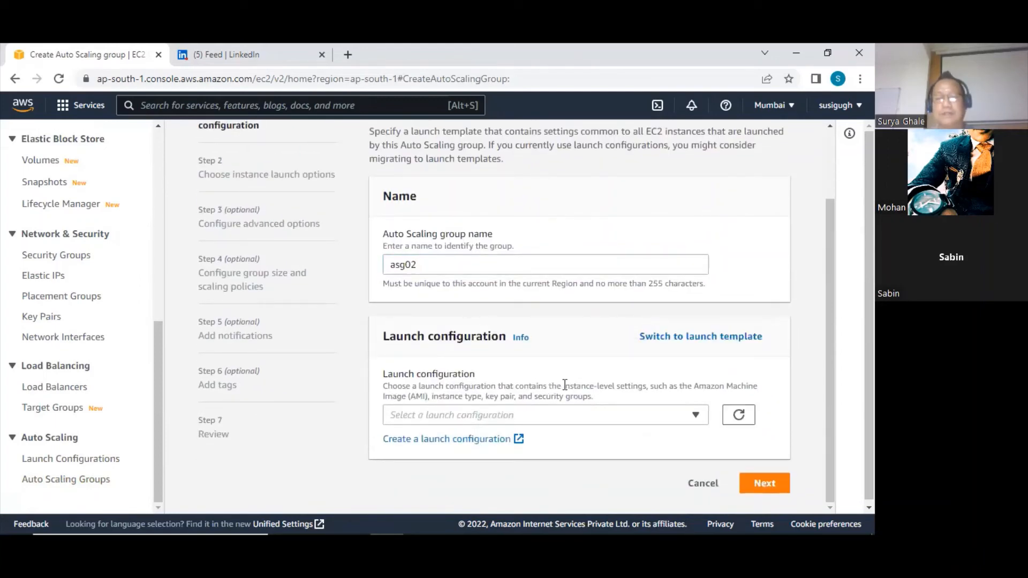
click(543, 410)
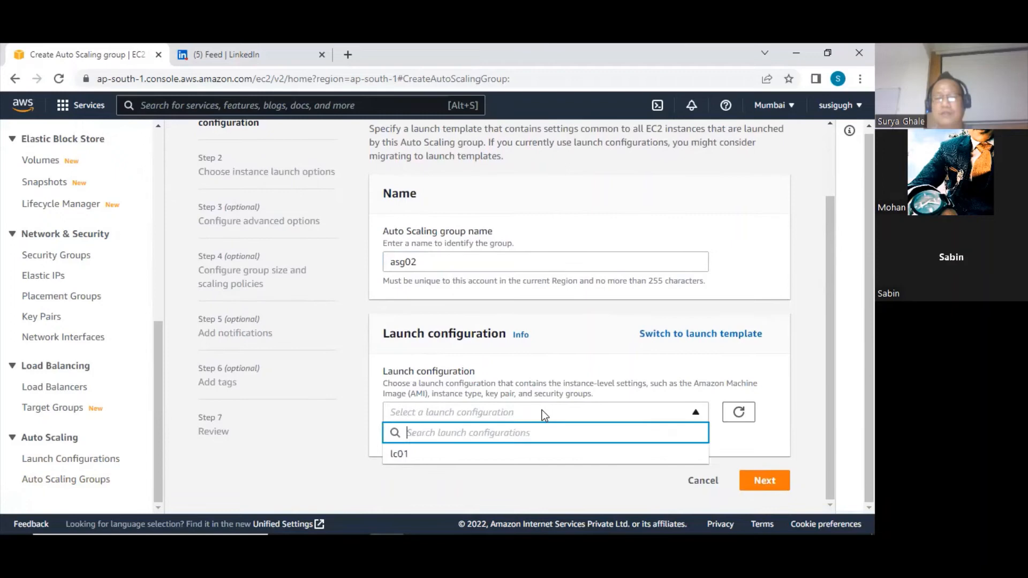
click(414, 461)
scroll(484, 402, down, 2)
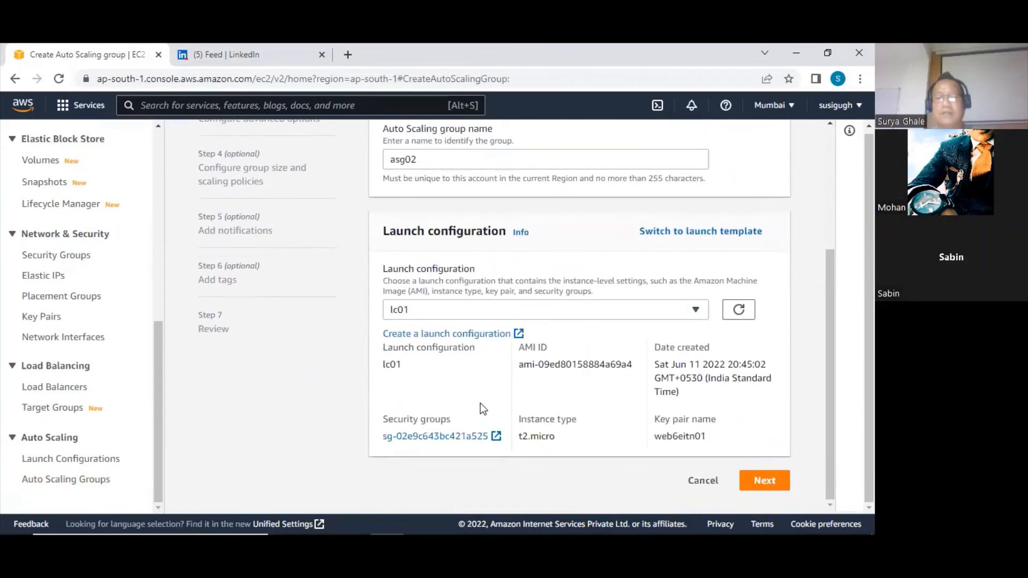
click(755, 481)
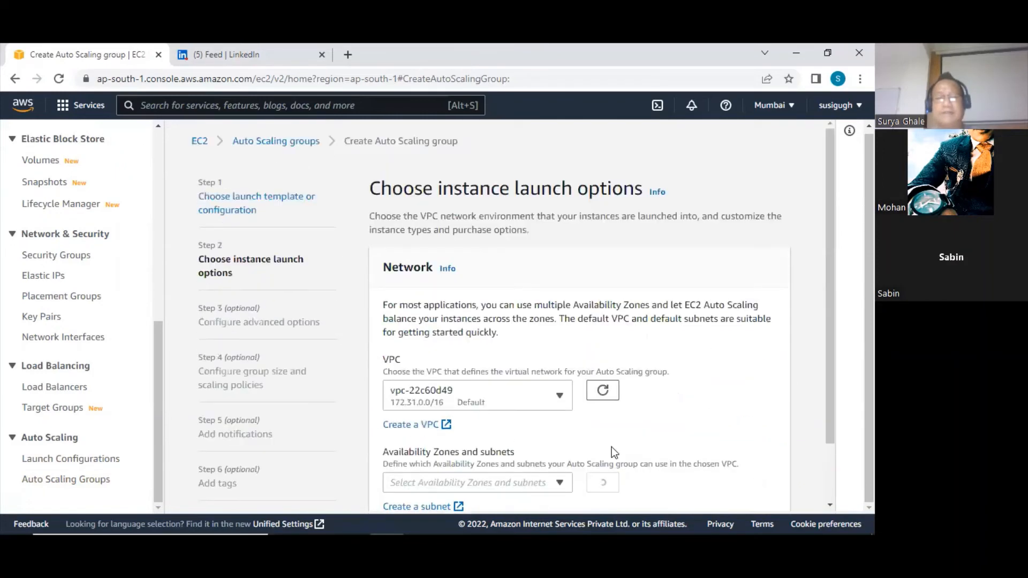
Add the default subnets in ap-south-1a and ap-south-1b to the group's network and continue.
scroll(534, 407, down, 2)
click(525, 413)
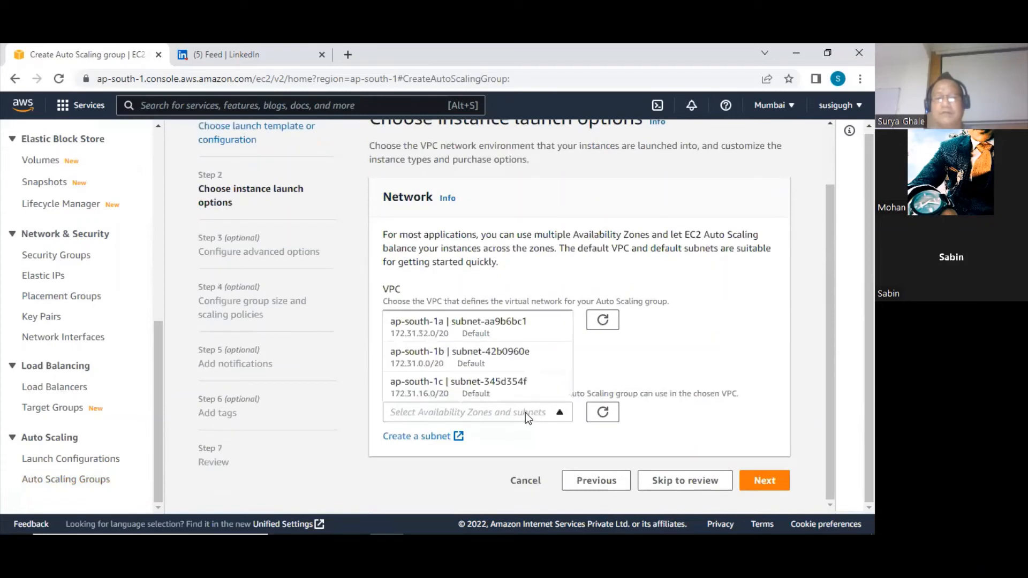
click(431, 333)
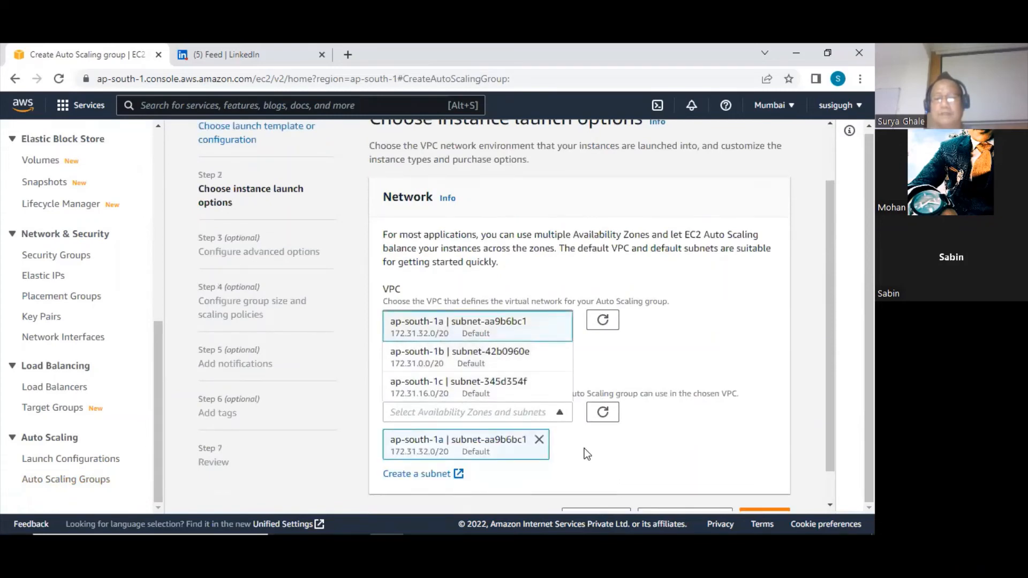
click(498, 359)
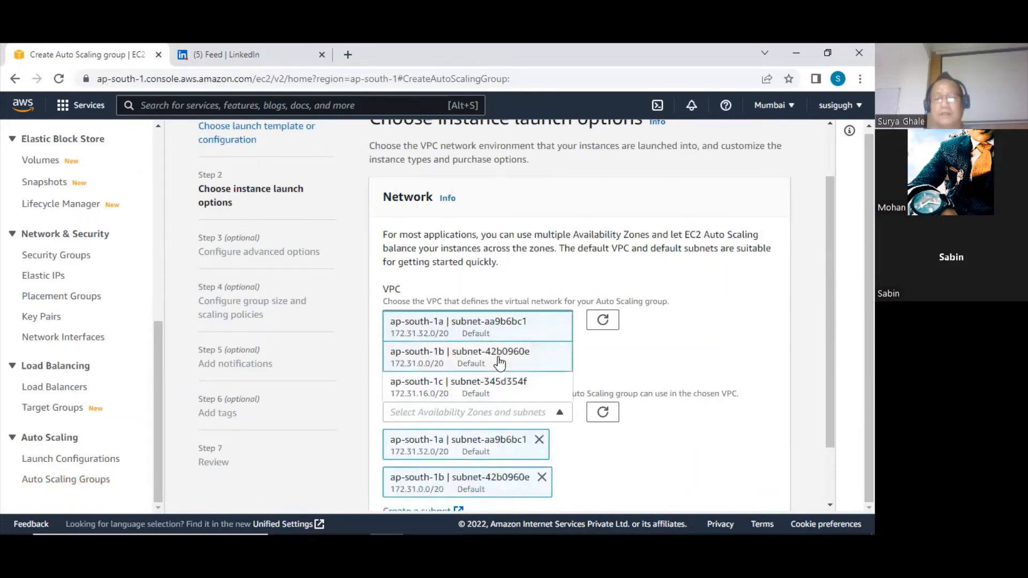
scroll(605, 429, down, 2)
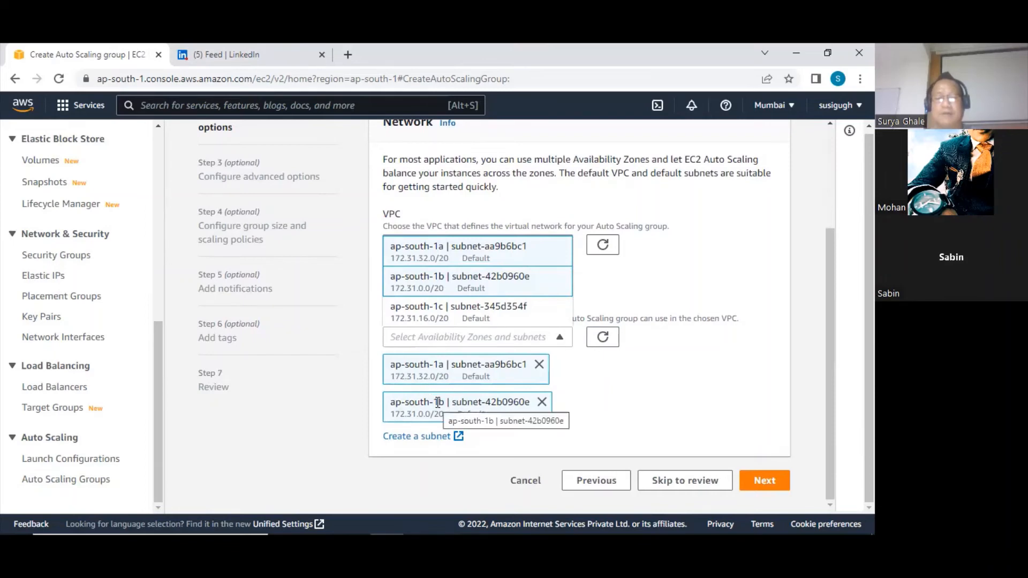
click(777, 483)
click(777, 483)
Accept the default advanced options with no load balancer and a 300-second health check grace period.
scroll(570, 410, down, 1)
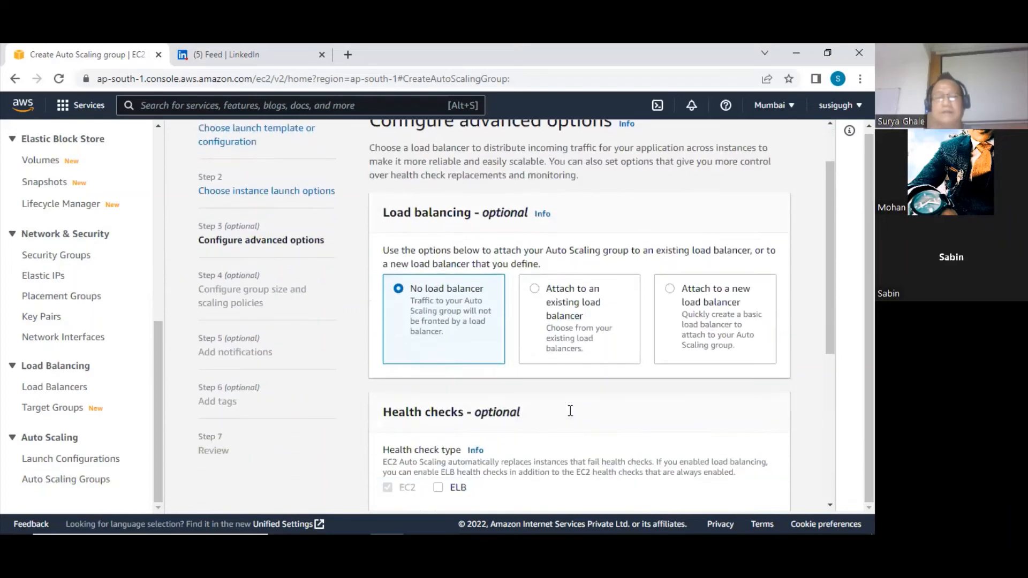
scroll(557, 410, down, 5)
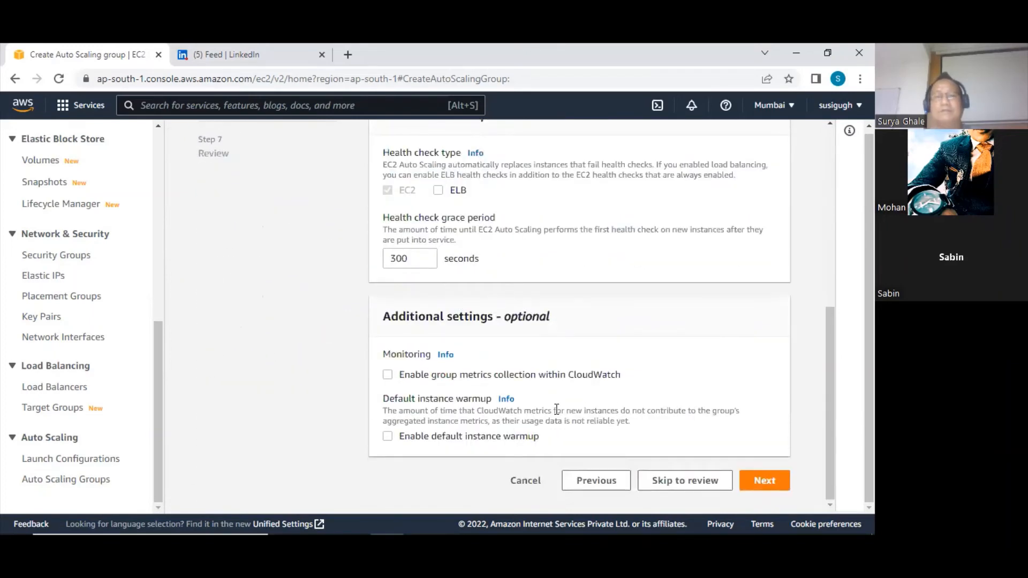
click(770, 481)
Set the group's desired capacity to 3 and maximum capacity to 5, keeping minimum capacity 1 and no scaling policy.
drag(408, 380, 297, 374)
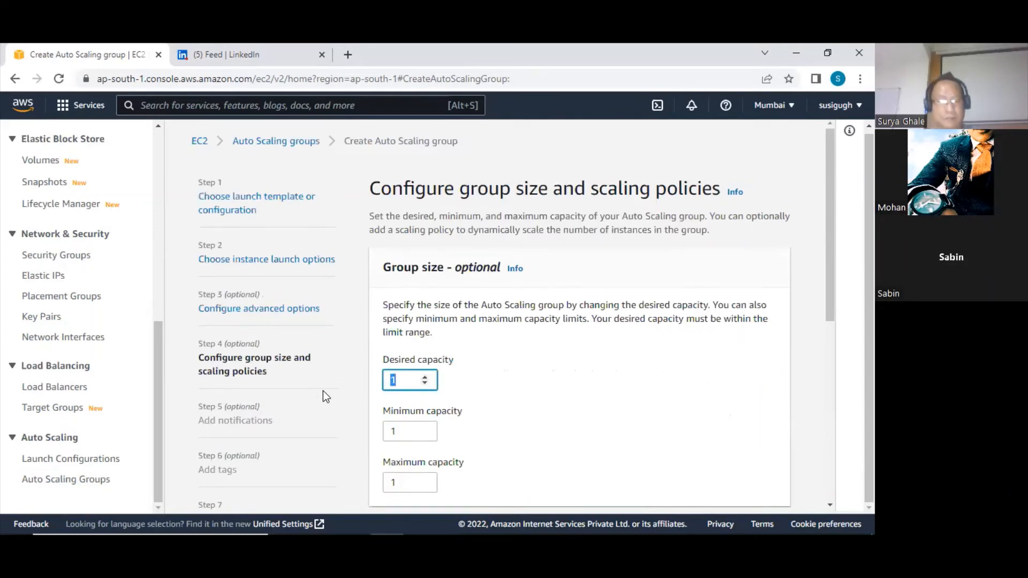
text(3)
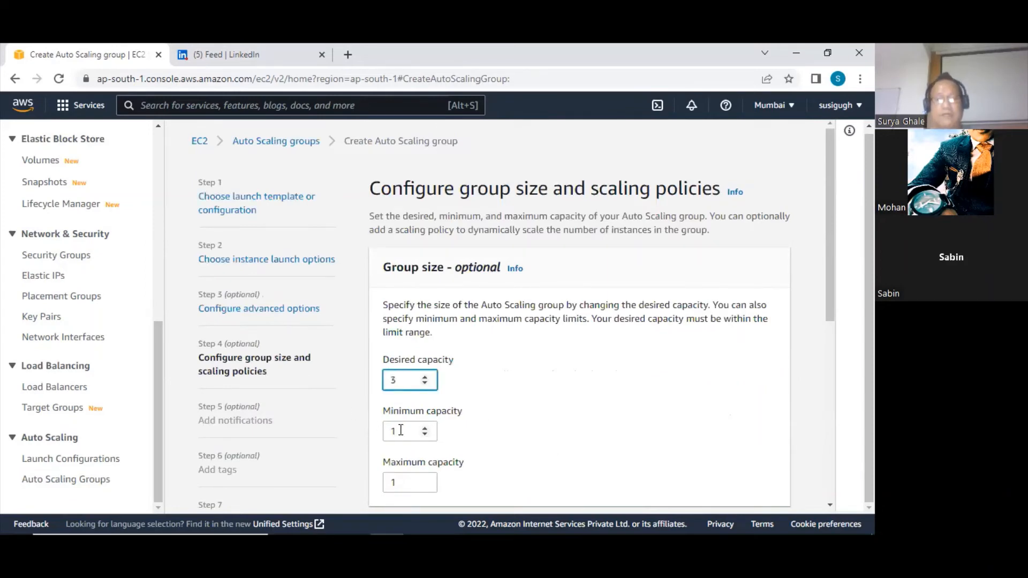
drag(418, 431, 351, 430)
drag(408, 484, 328, 489)
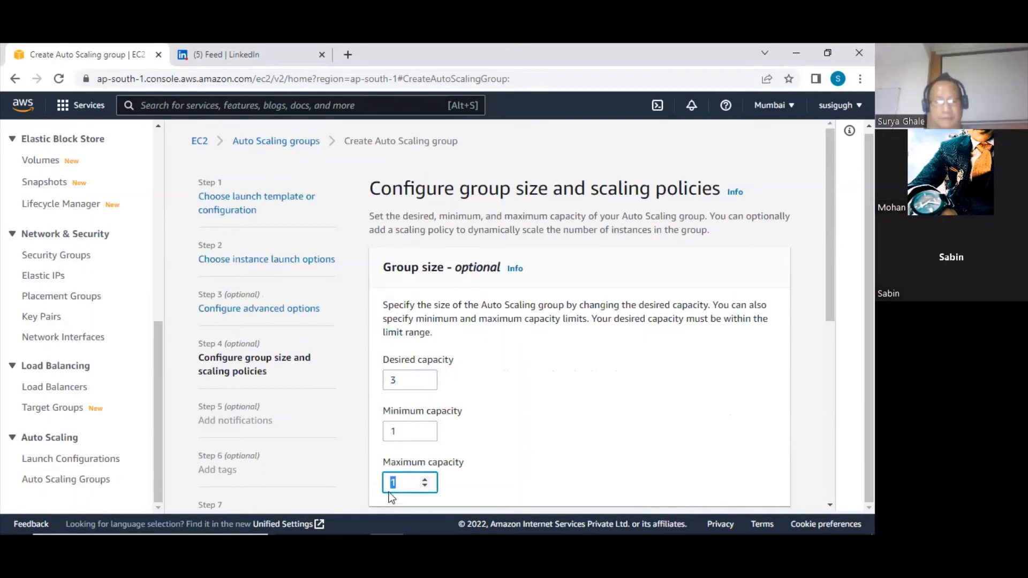
text(5)
scroll(518, 439, down, 5)
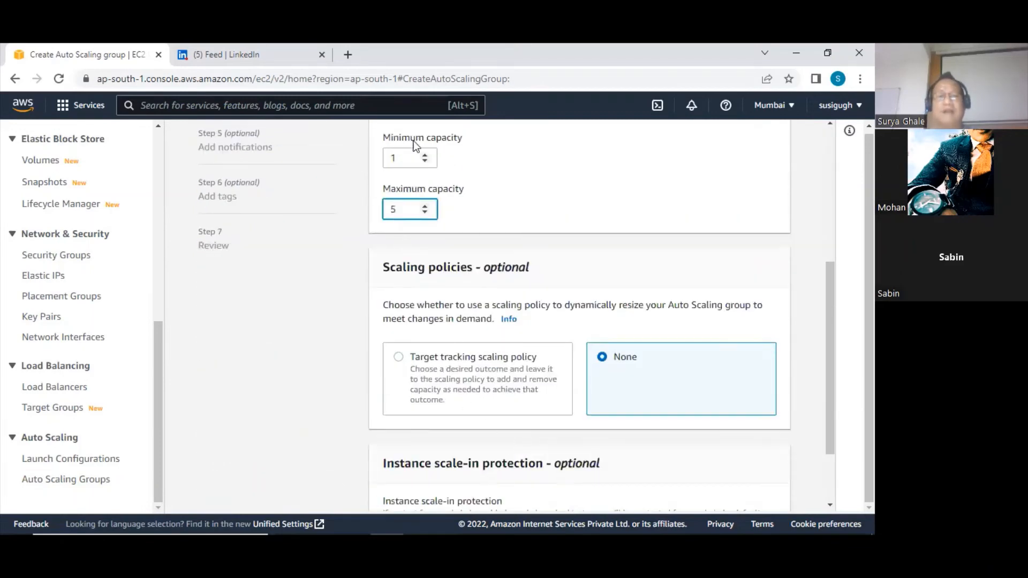
scroll(546, 234, down, 2)
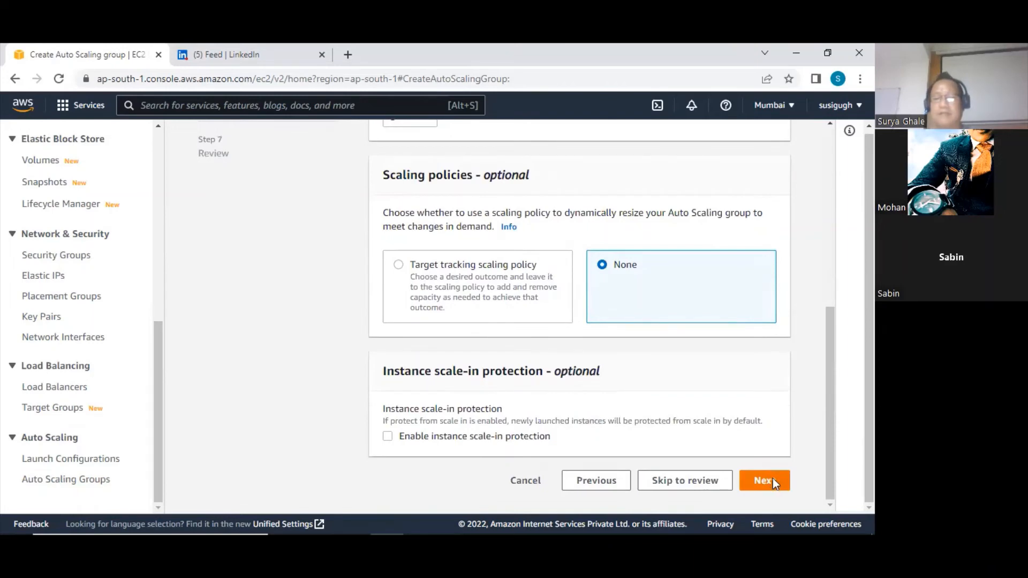
click(772, 482)
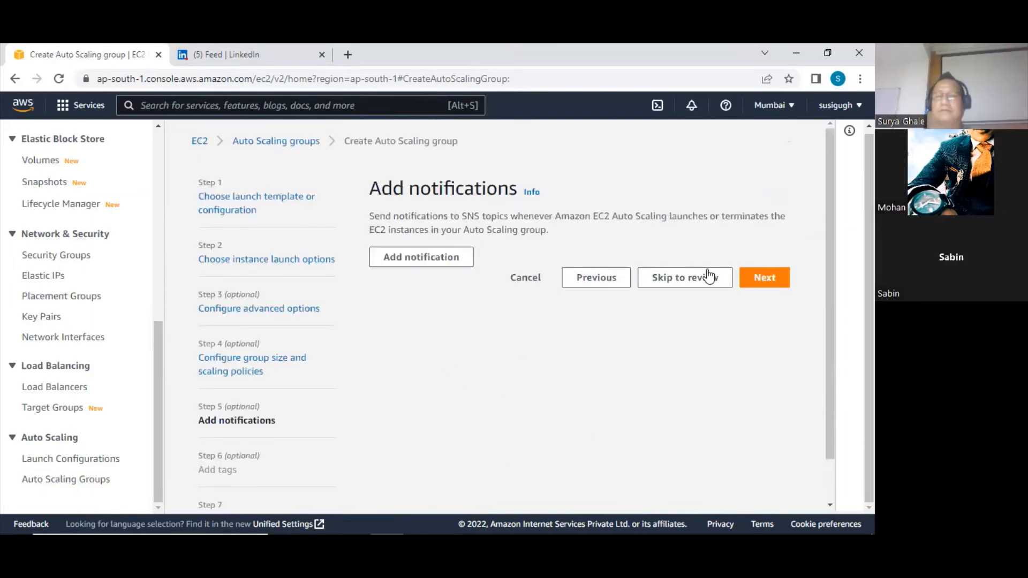
Leave notifications and tags empty, and create the Auto Scaling group from the review page.
click(766, 285)
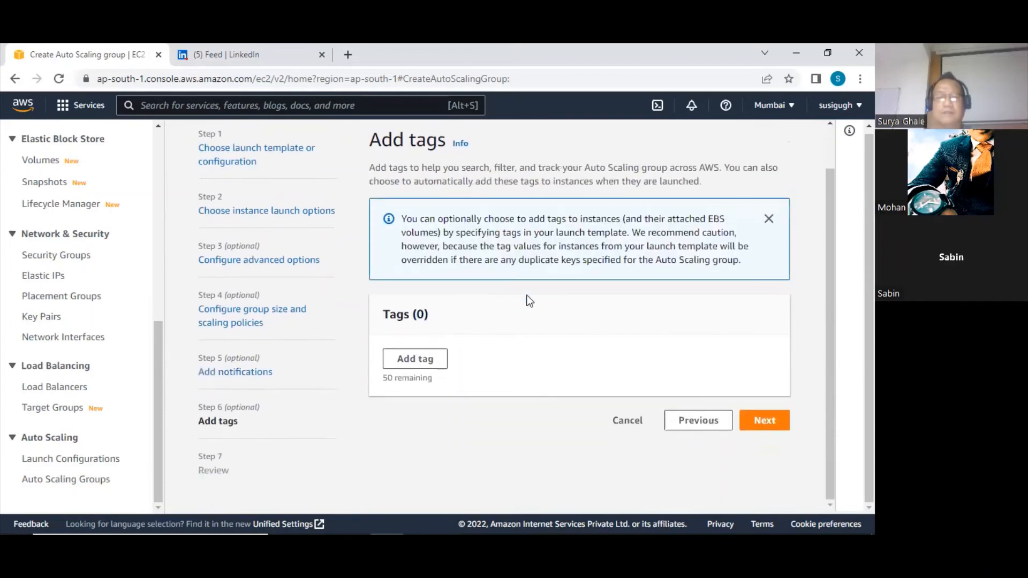
click(767, 421)
scroll(666, 334, down, 15)
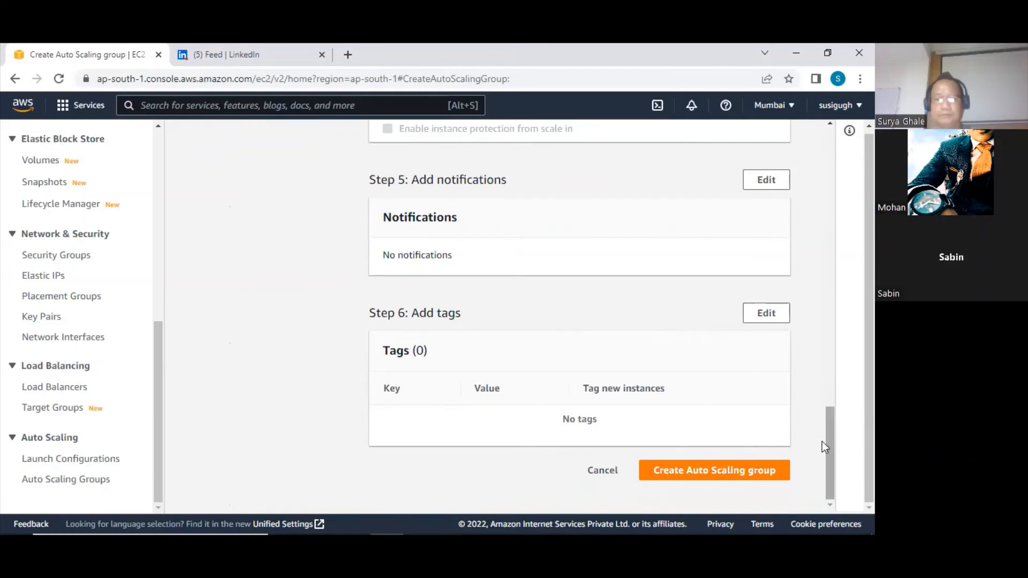
click(677, 478)
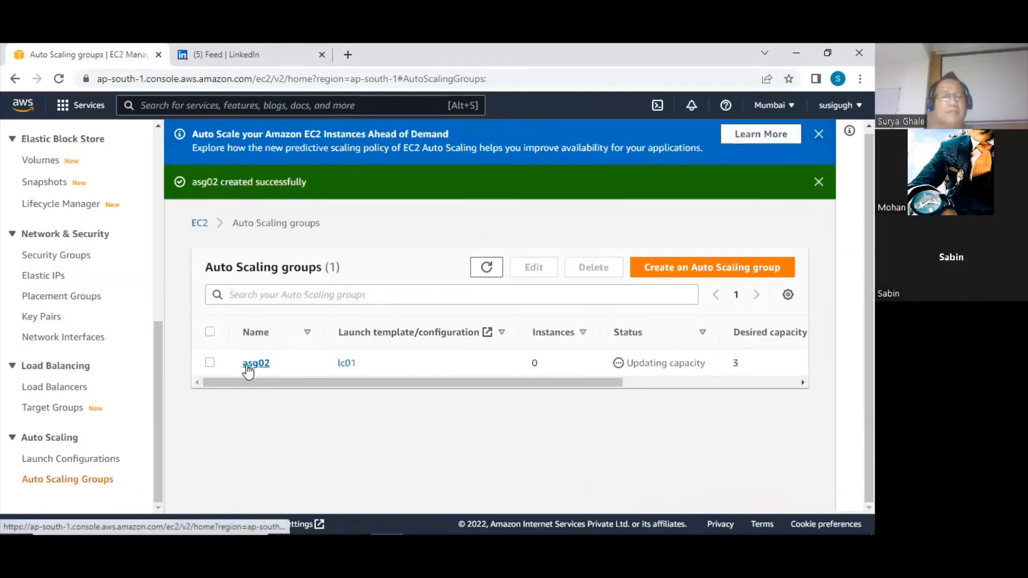
Select the asg02 group, dismiss the banners, and examine the instance launches in its activity history.
click(209, 362)
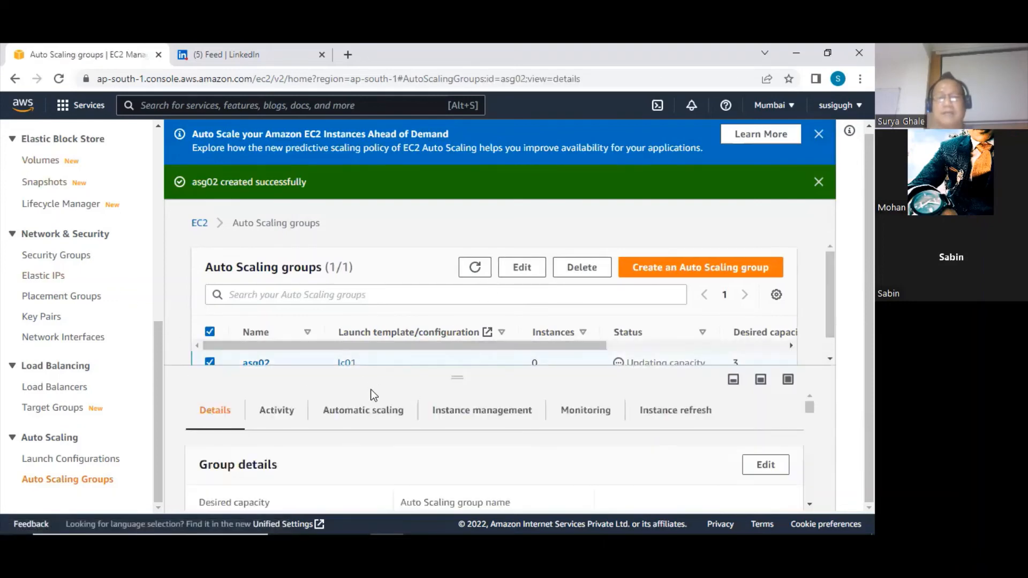
click(277, 410)
scroll(365, 429, down, 2)
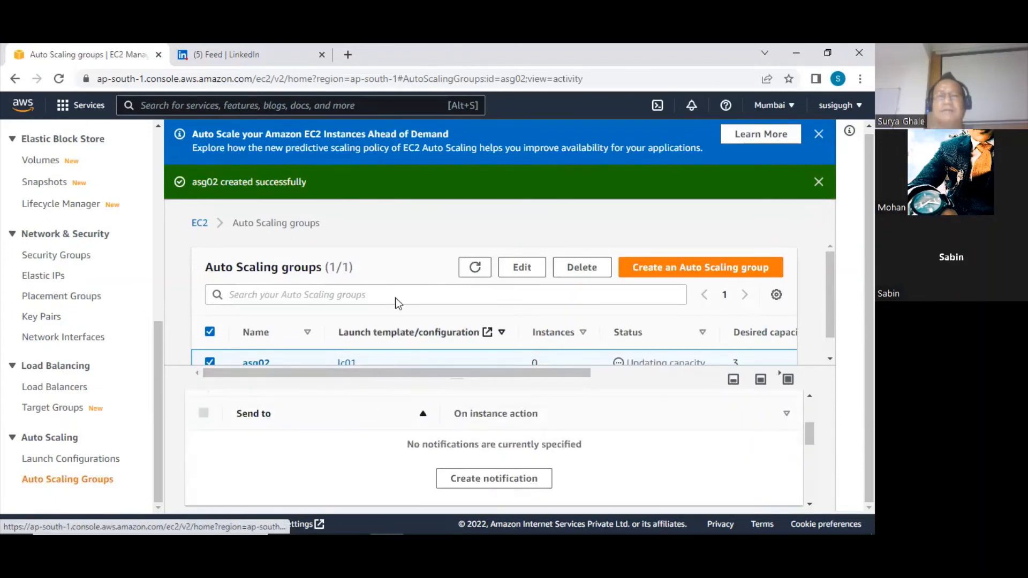
click(819, 134)
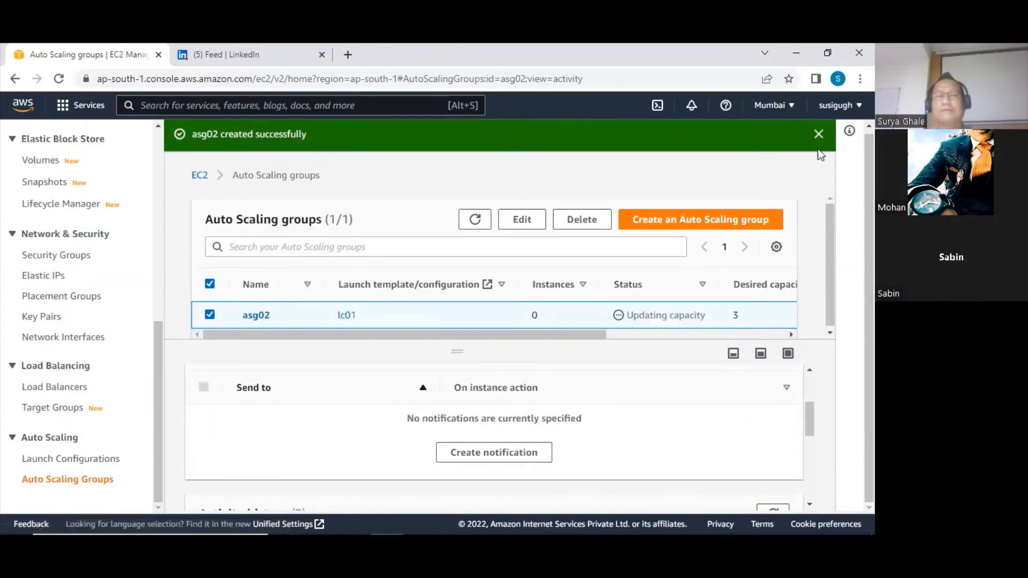
click(819, 135)
scroll(428, 434, down, 1)
scroll(424, 431, down, 3)
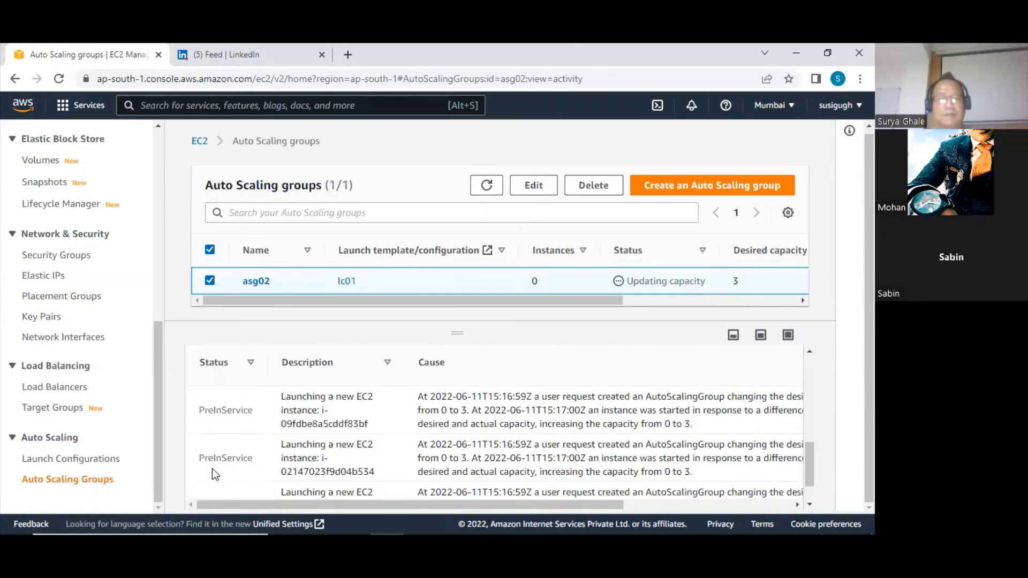
scroll(290, 435, down, 2)
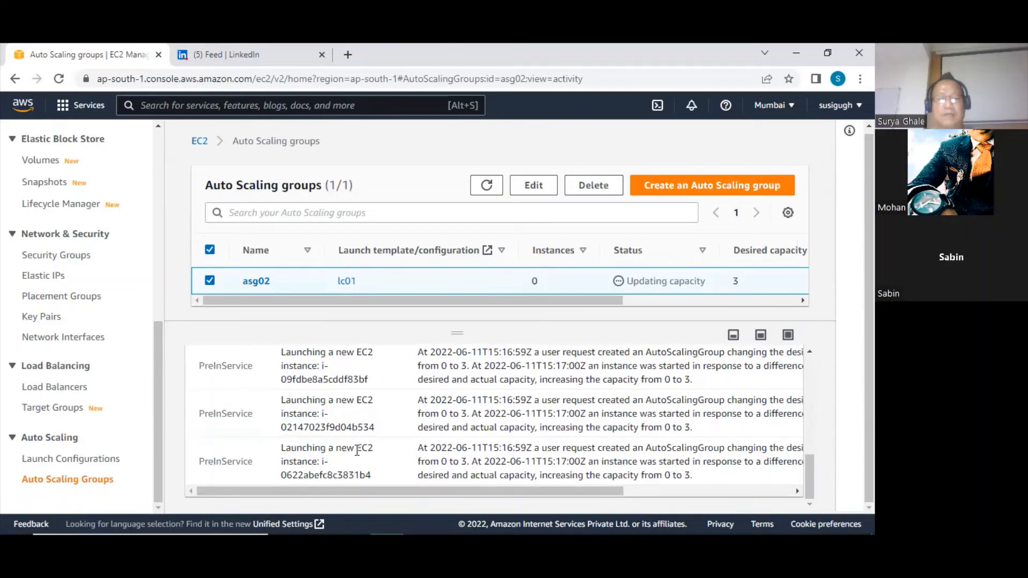
drag(357, 449, 381, 456)
scroll(387, 452, up, 3)
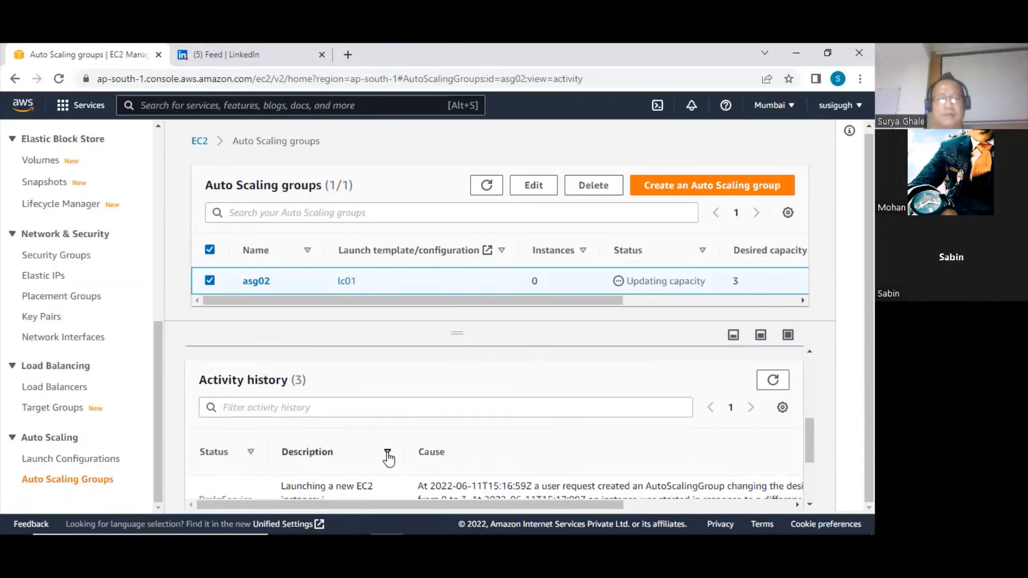
scroll(388, 452, down, 3)
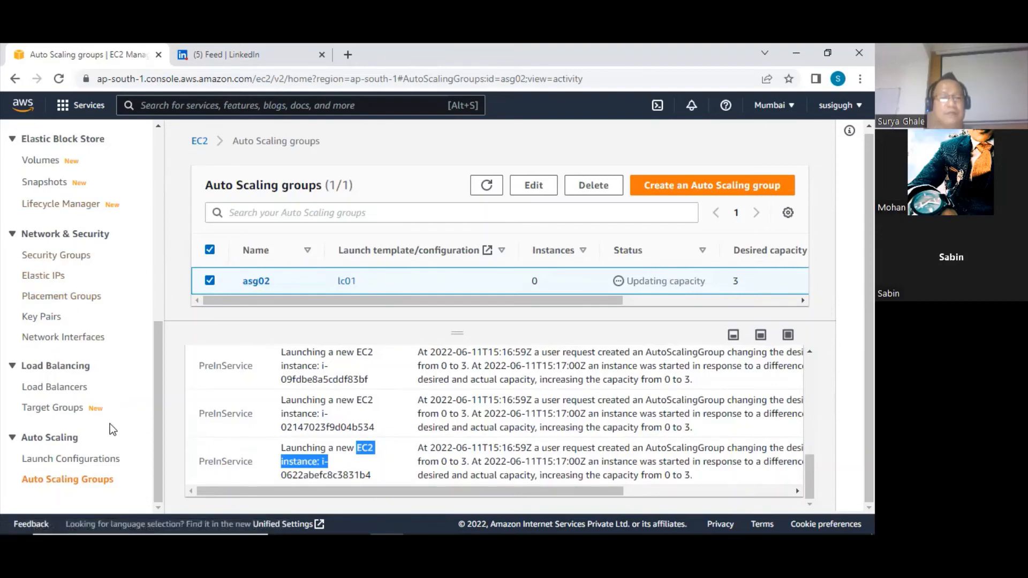
Open the launch configurations and review the actions available for lc01 without running any of them.
click(92, 464)
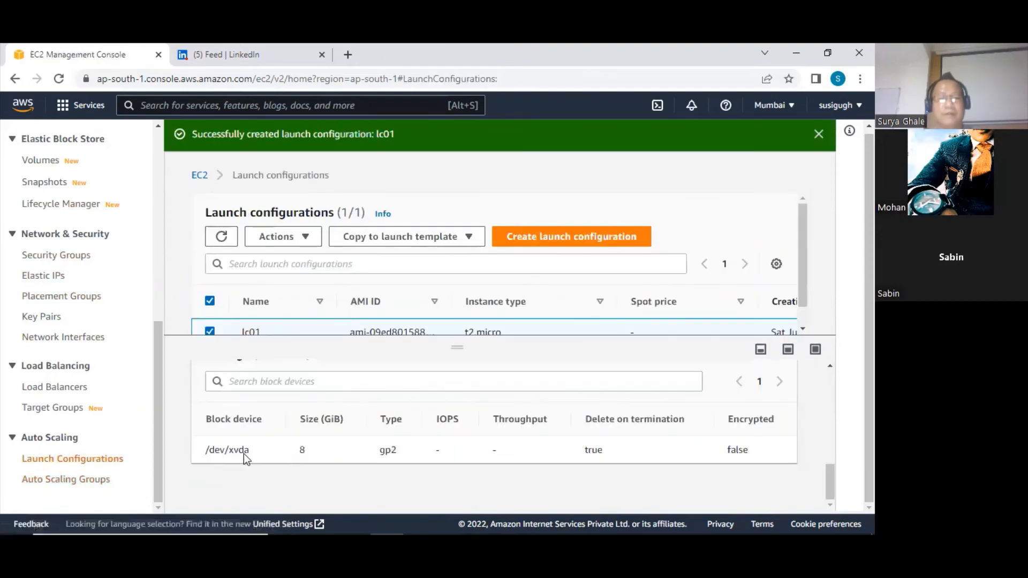
click(425, 262)
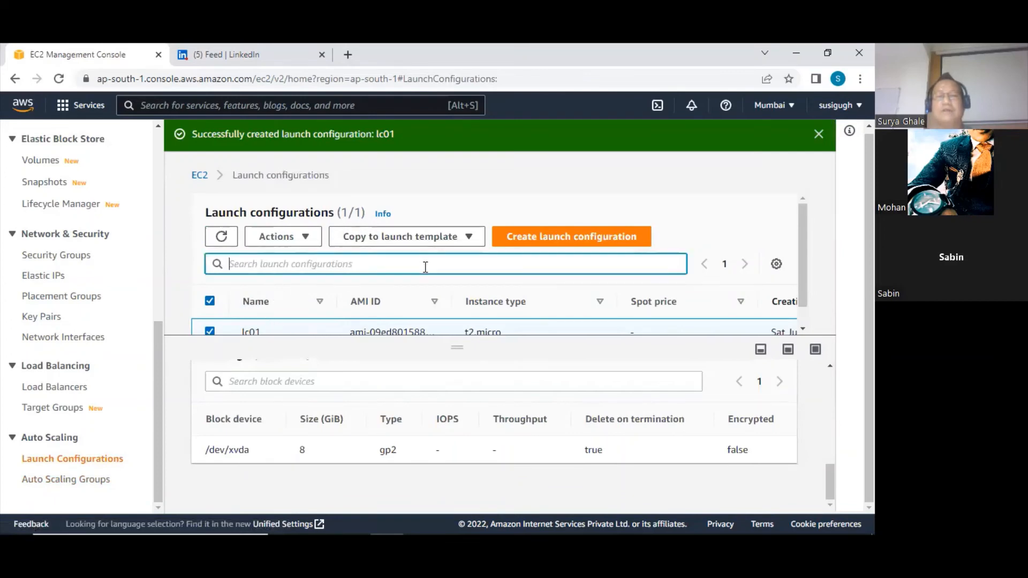
click(278, 238)
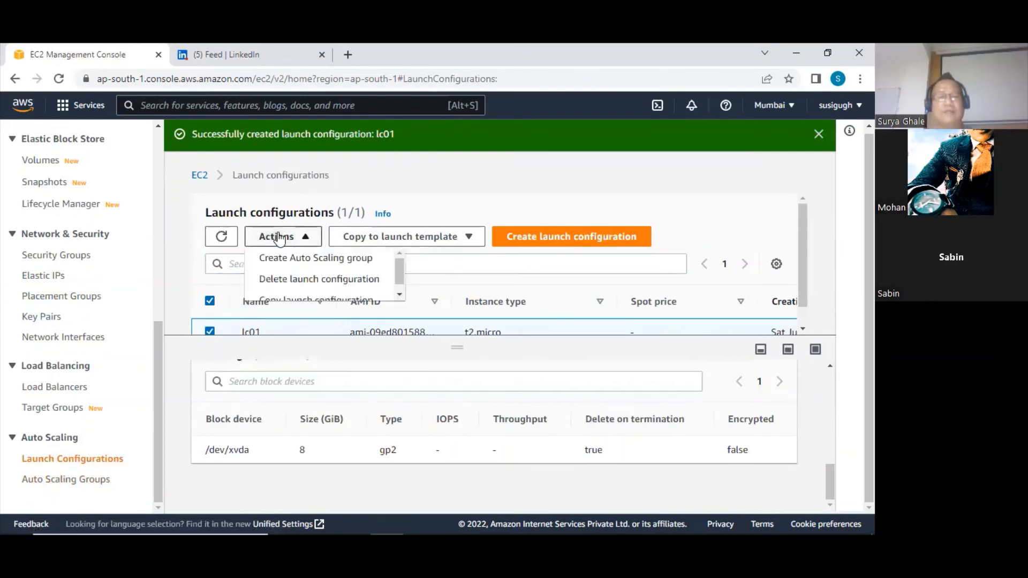
click(400, 294)
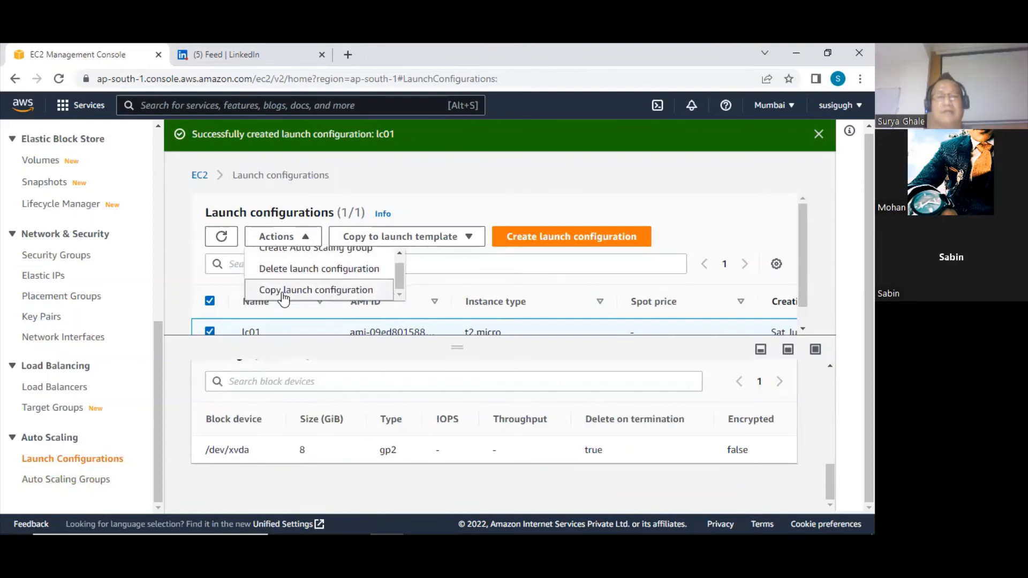
click(169, 266)
Open the launch templates, select LT01, and show the actions available for it, such as creating a new version.
scroll(142, 257, up, 3)
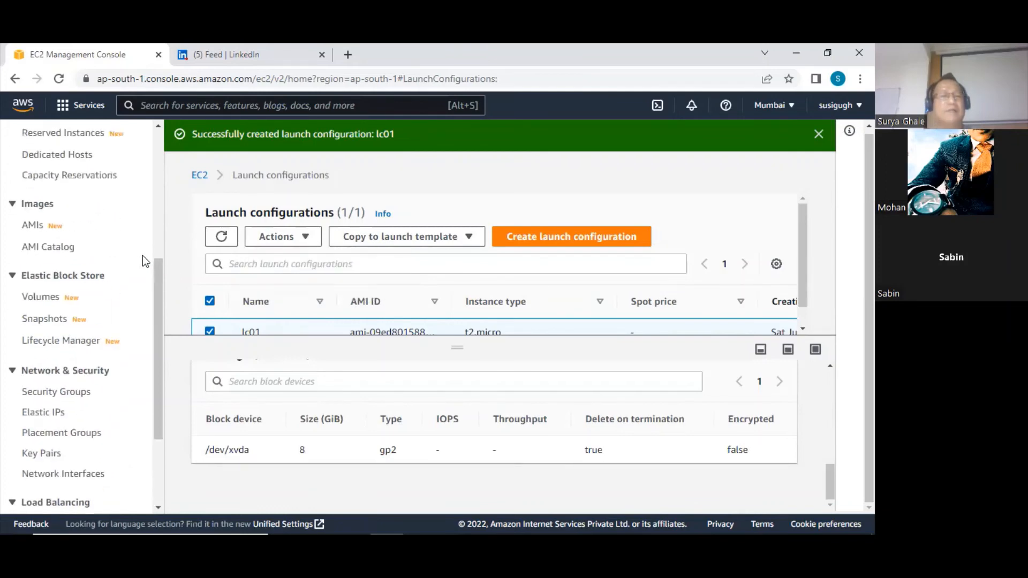
scroll(141, 257, up, 4)
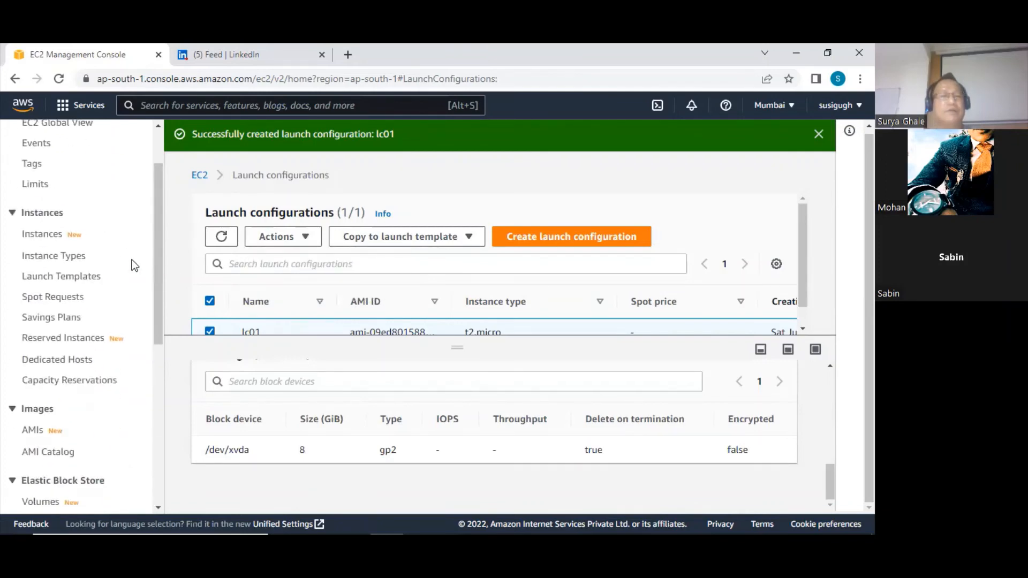
click(70, 278)
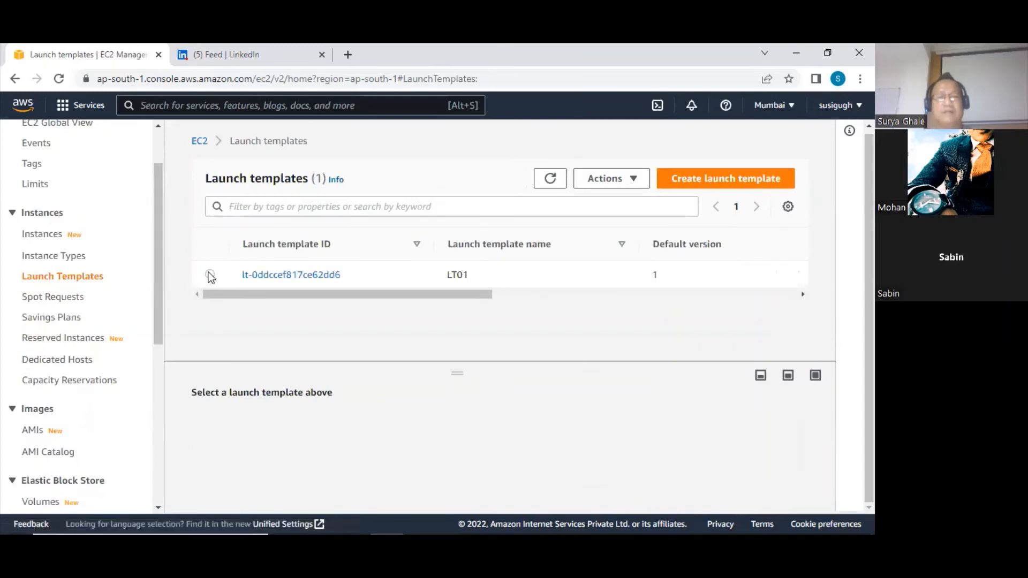
click(210, 274)
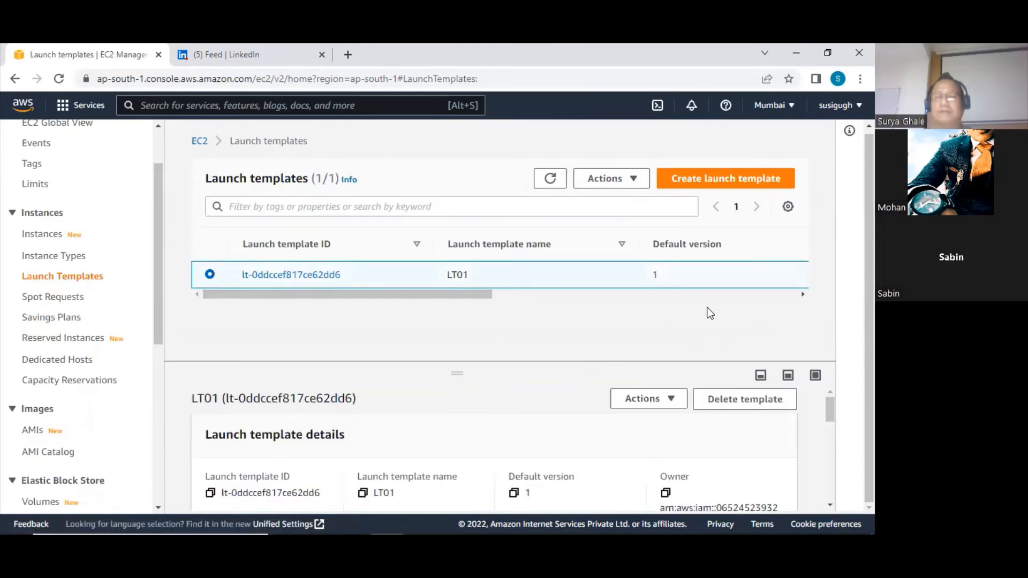
click(649, 403)
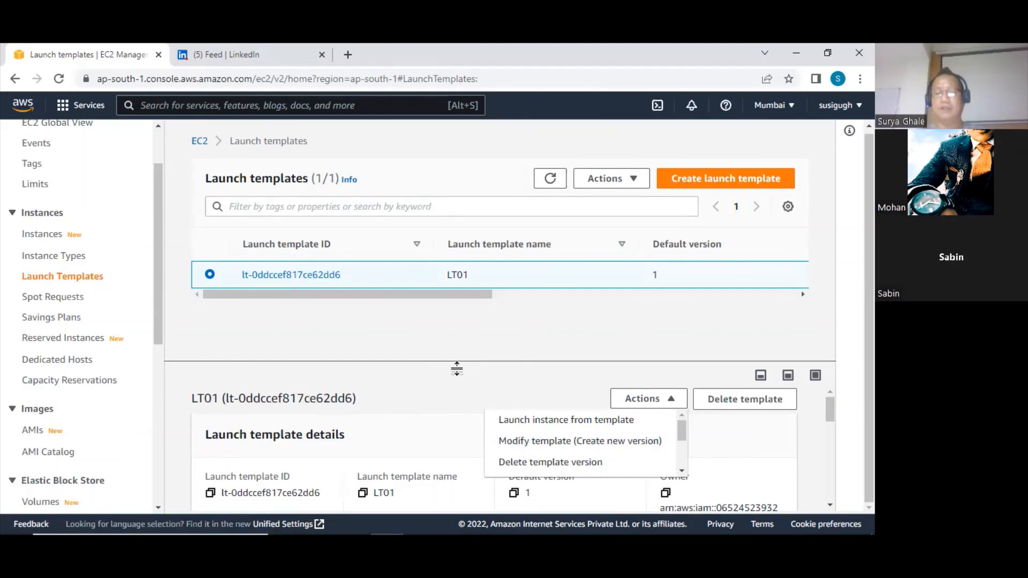
Return to the Auto Scaling groups, select asg02, and check the instance launch statuses in its activity history.
scroll(120, 376, down, 5)
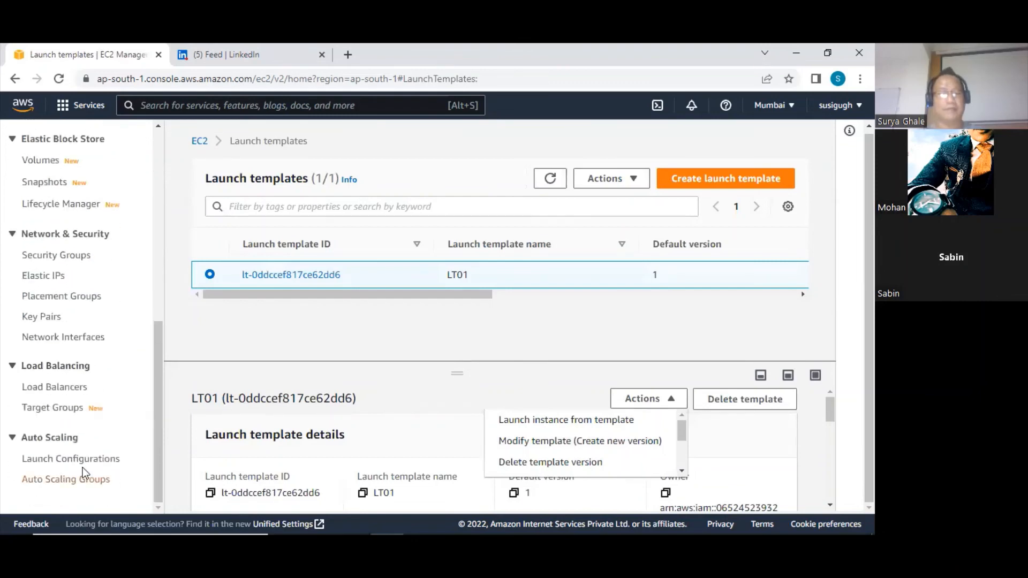
click(66, 479)
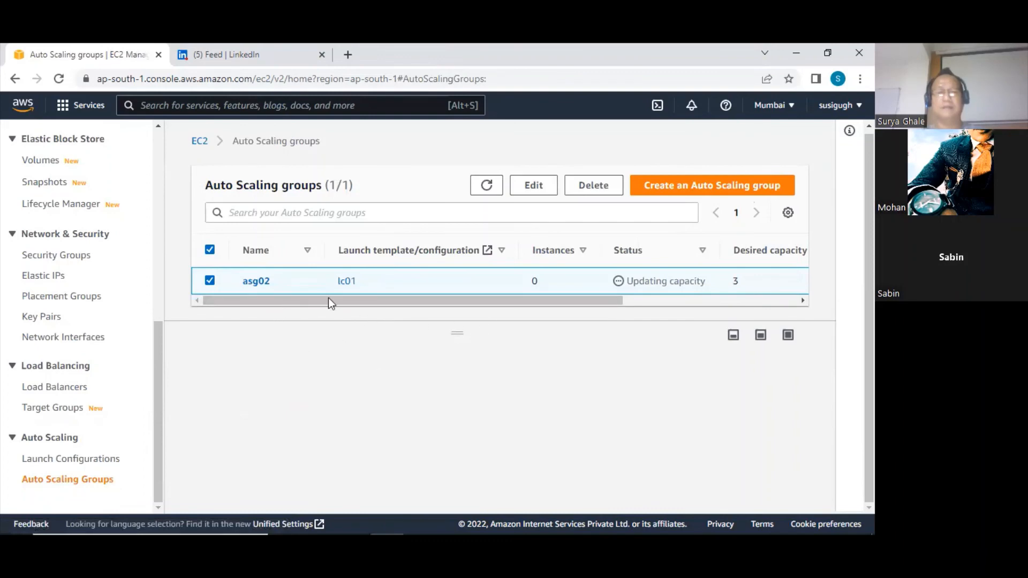
click(209, 283)
click(210, 282)
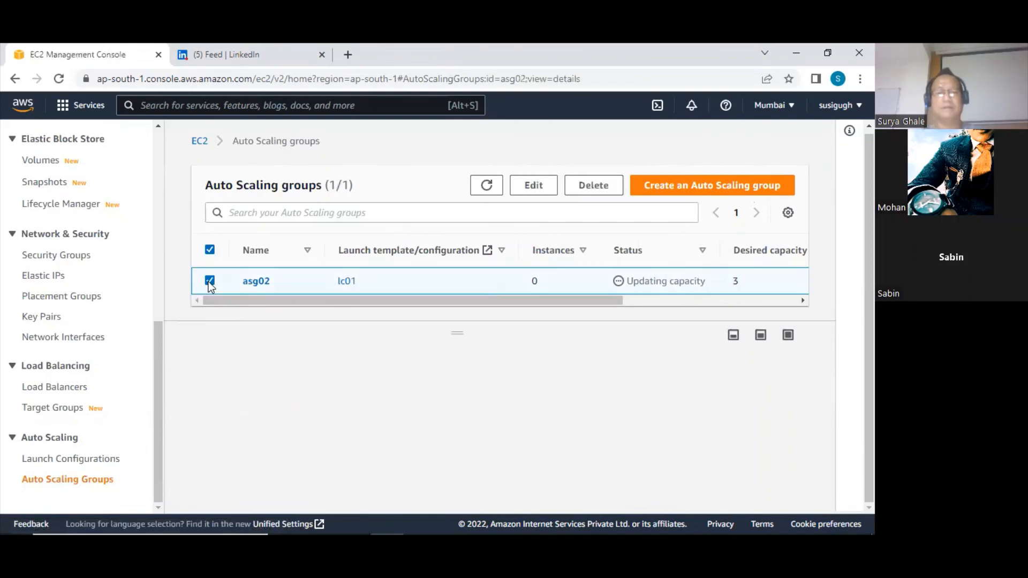
click(276, 368)
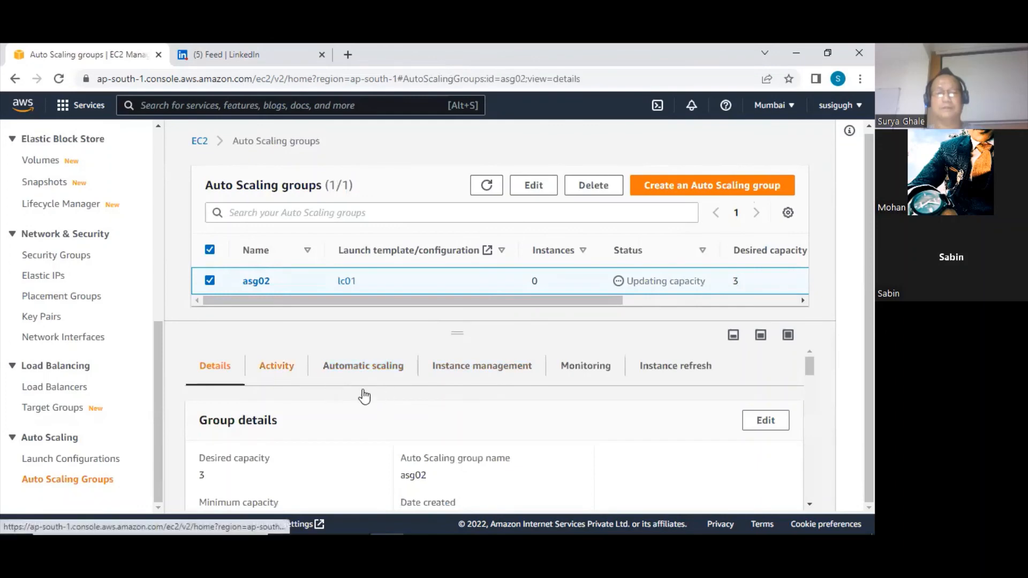
scroll(408, 405, down, 5)
scroll(408, 411, down, 1)
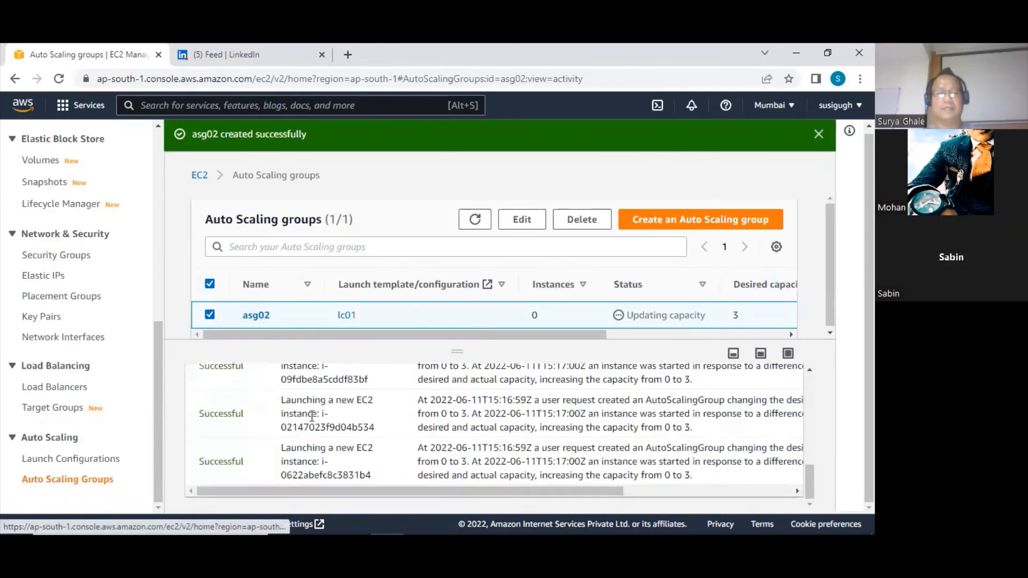
scroll(314, 426, up, 6)
scroll(314, 426, down, 1)
Go to the EC2 dashboard and open the list of running instances to check the group's launched instances.
scroll(55, 169, up, 10)
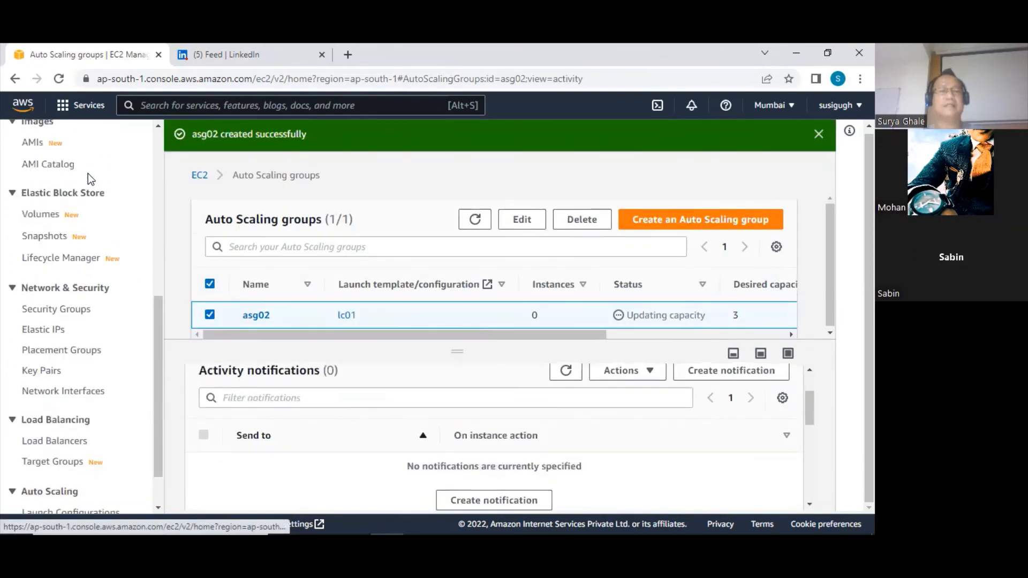
click(53, 173)
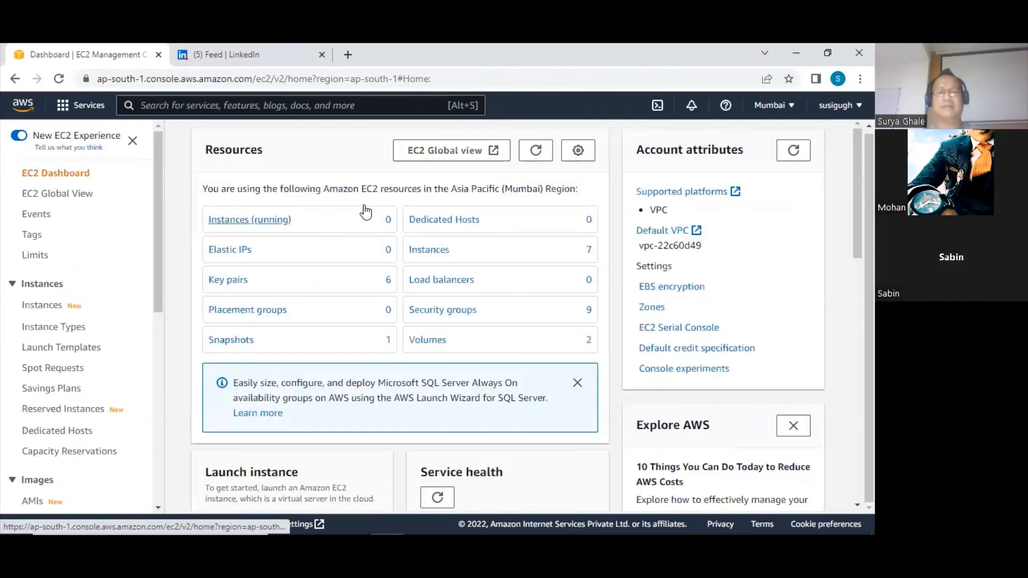
click(246, 221)
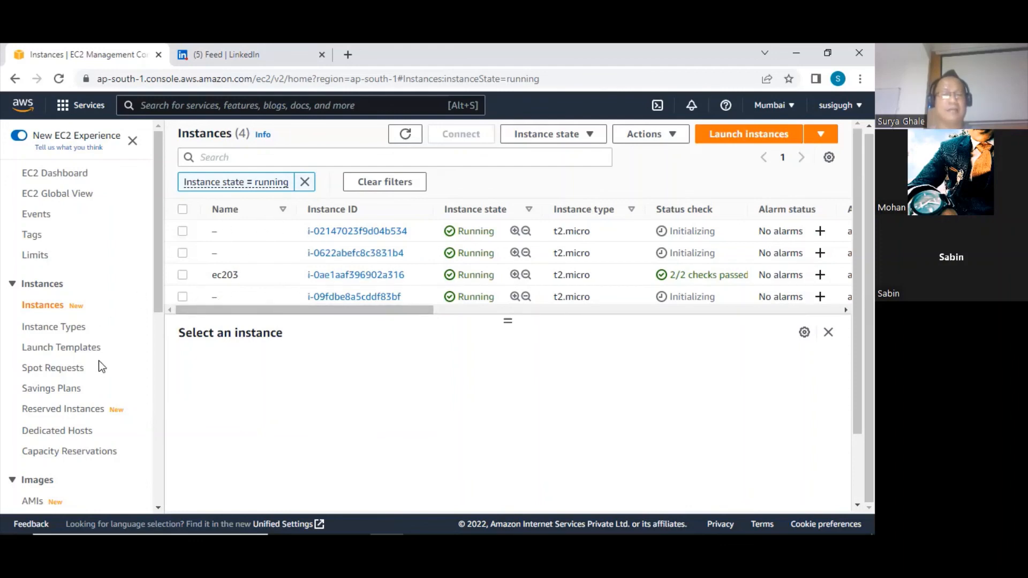
scroll(98, 360, down, 5)
scroll(98, 360, down, 3)
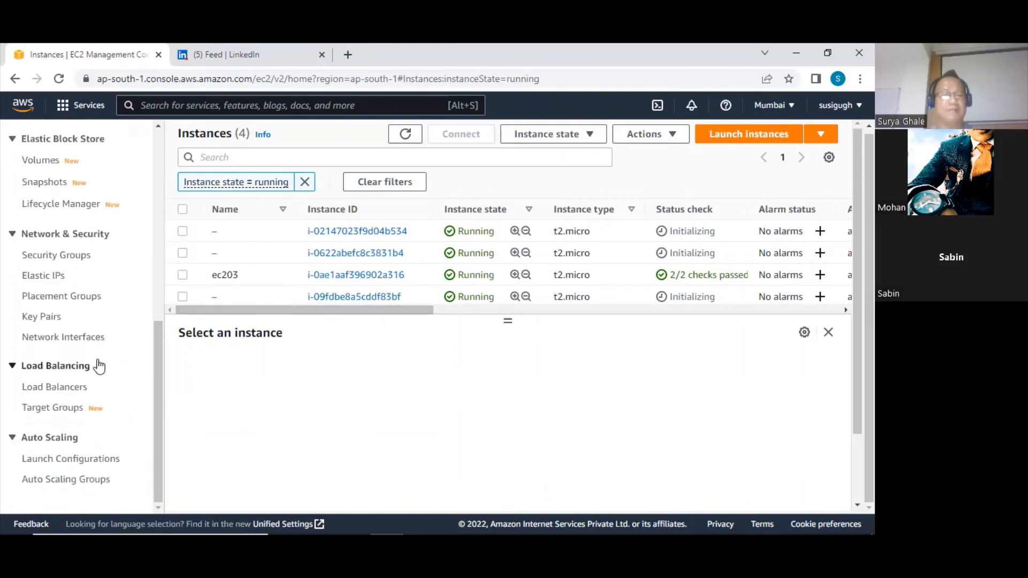